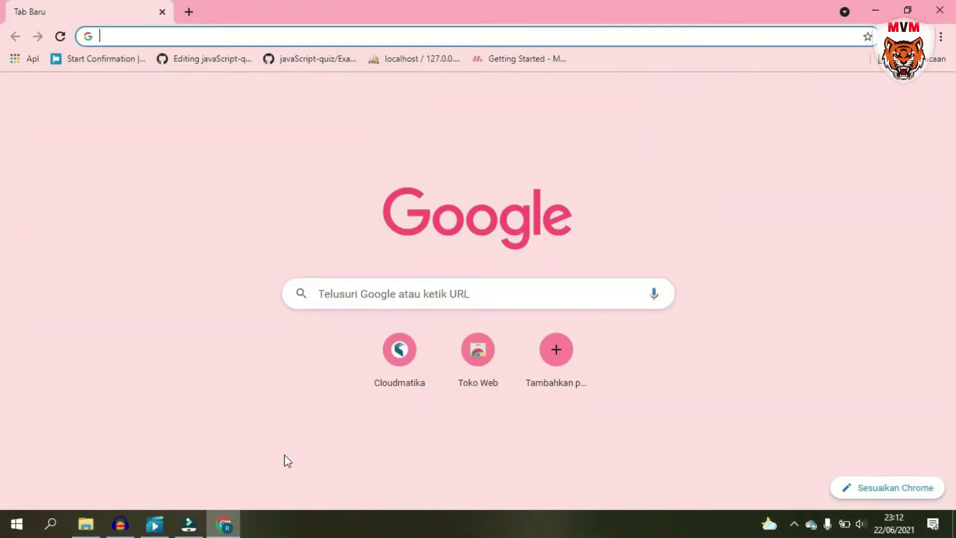
Step: Search the web for AUDACITY and open the official audacityteam.org site from the results
{"action": "left_click", "coordinate": [363, 288]}
{"action": "type", "text": "AU"}
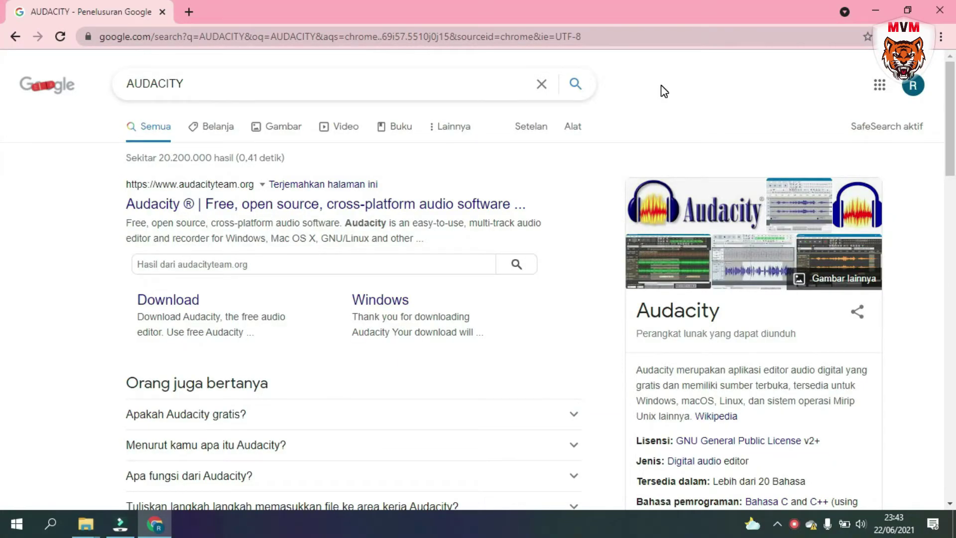
{"action": "left_click", "coordinate": [350, 202]}
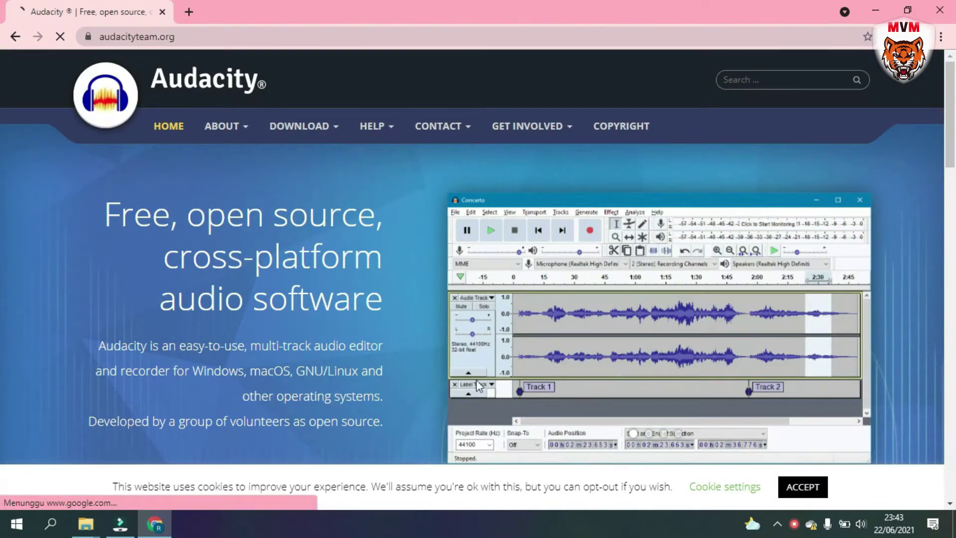
Step: Find the download option on the Audacity home page and start downloading the Windows version
{"action": "scroll", "coordinate": [119, 141], "scroll_direction": "down", "scroll_amount": 2}
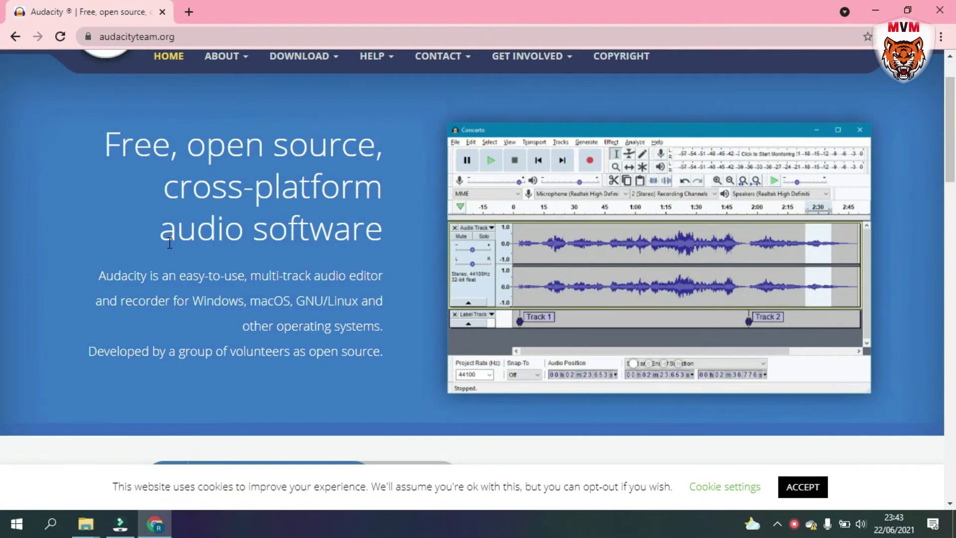
{"action": "scroll", "coordinate": [327, 339], "scroll_direction": "down", "scroll_amount": 4}
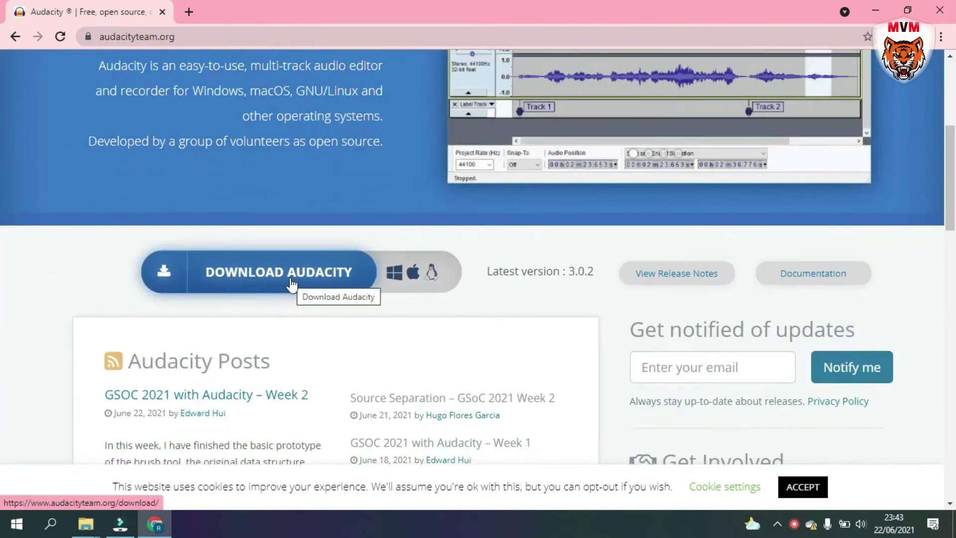
{"action": "scroll", "coordinate": [274, 308], "scroll_direction": "up", "scroll_amount": 3}
{"action": "scroll", "coordinate": [274, 304], "scroll_direction": "down", "scroll_amount": 3}
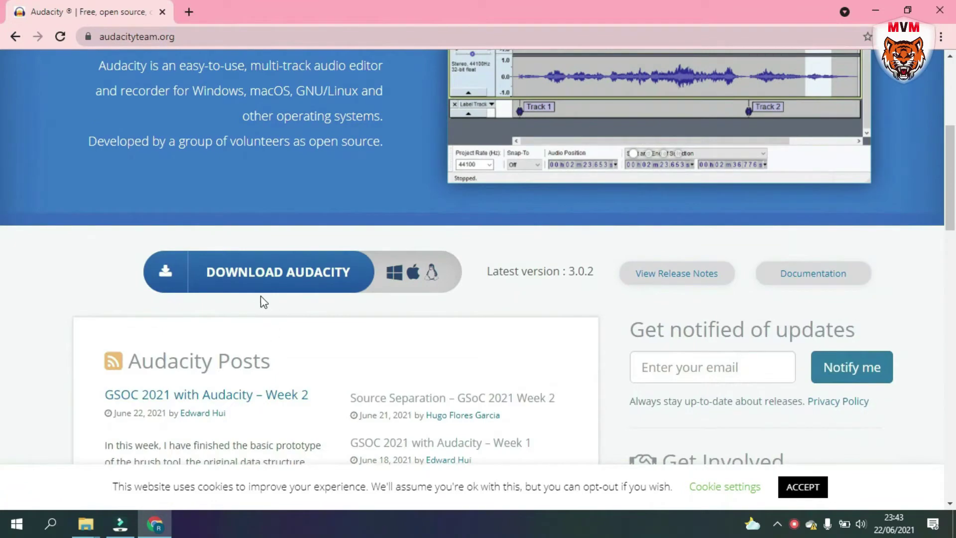
{"action": "left_click", "coordinate": [261, 282]}
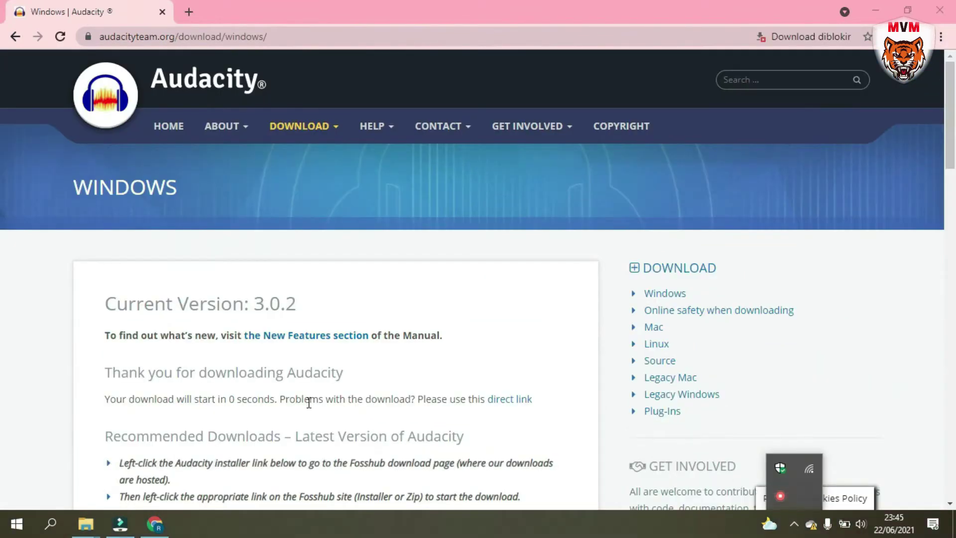
Step: Examine the Windows download page's installation instructions, and return to the site's home page to look through it
{"action": "scroll", "coordinate": [499, 310], "scroll_direction": "down", "scroll_amount": 2}
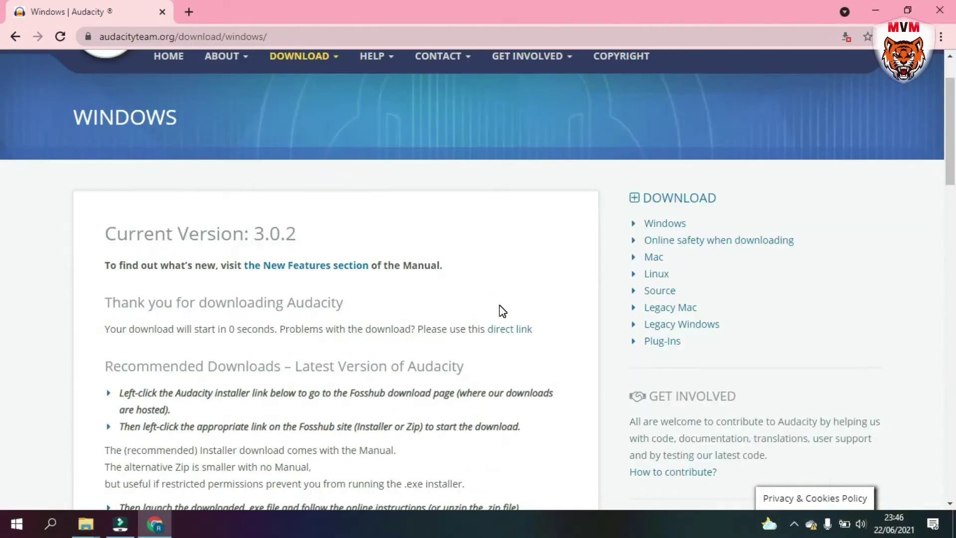
{"action": "scroll", "coordinate": [502, 311], "scroll_direction": "down", "scroll_amount": 1}
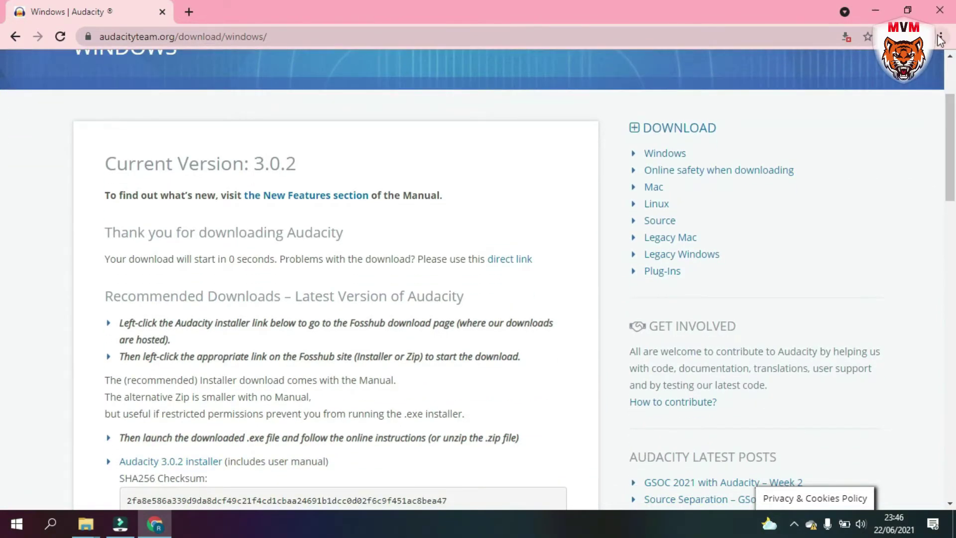
{"action": "scroll", "coordinate": [719, 124], "scroll_direction": "up", "scroll_amount": 2}
{"action": "scroll", "coordinate": [719, 124], "scroll_direction": "down", "scroll_amount": 2}
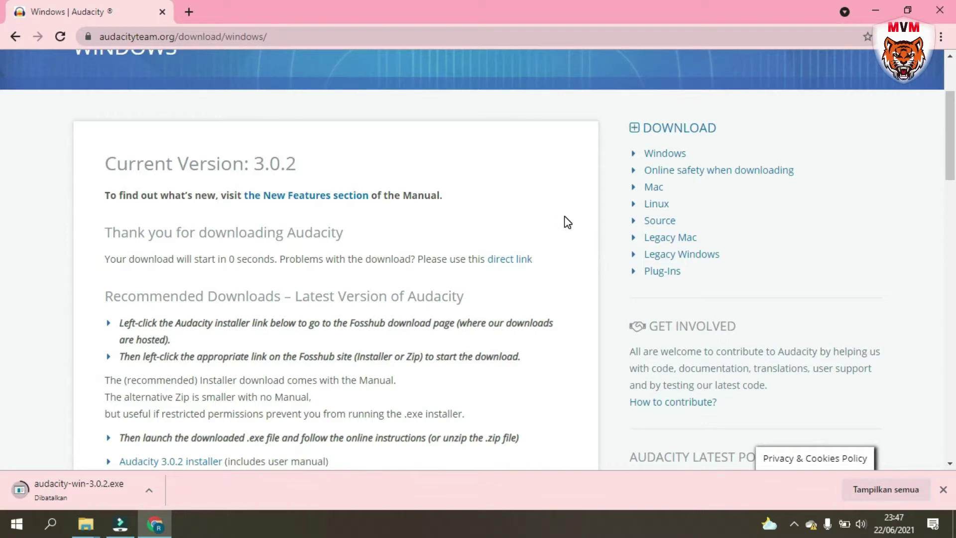
{"action": "scroll", "coordinate": [566, 220], "scroll_direction": "up", "scroll_amount": 3}
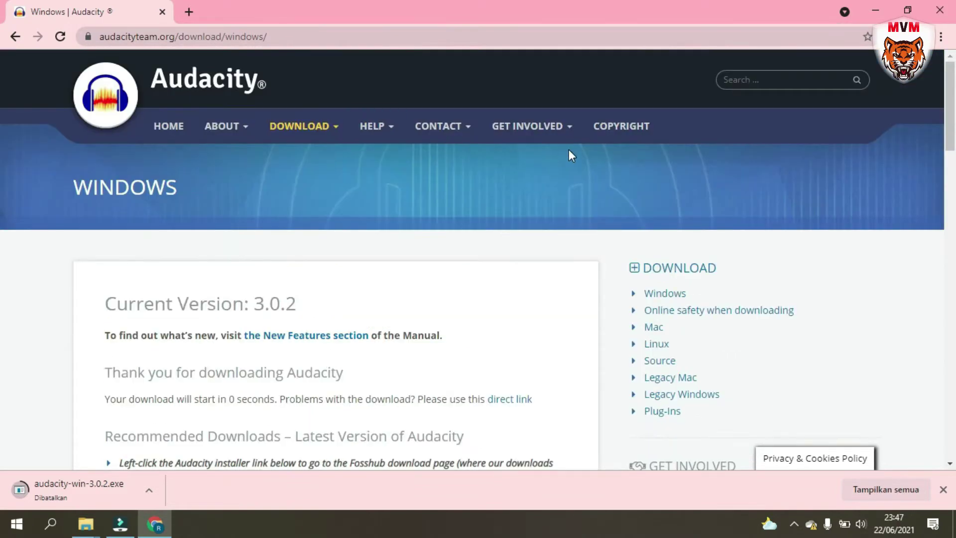
{"action": "mouse_move", "coordinate": [525, 133]}
{"action": "mouse_move", "coordinate": [444, 129]}
{"action": "left_click", "coordinate": [172, 127]}
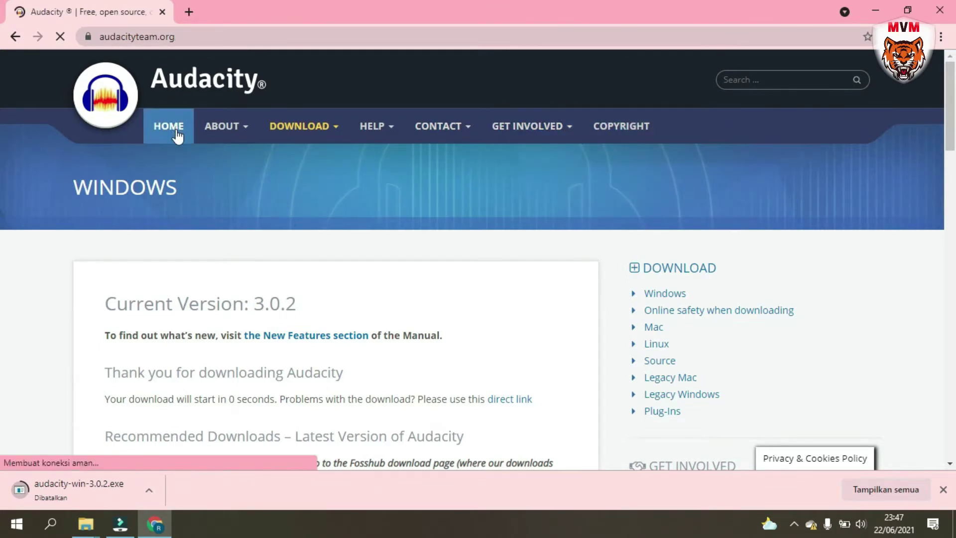
{"action": "scroll", "coordinate": [428, 293], "scroll_direction": "down", "scroll_amount": 8}
{"action": "scroll", "coordinate": [431, 295], "scroll_direction": "down", "scroll_amount": 7}
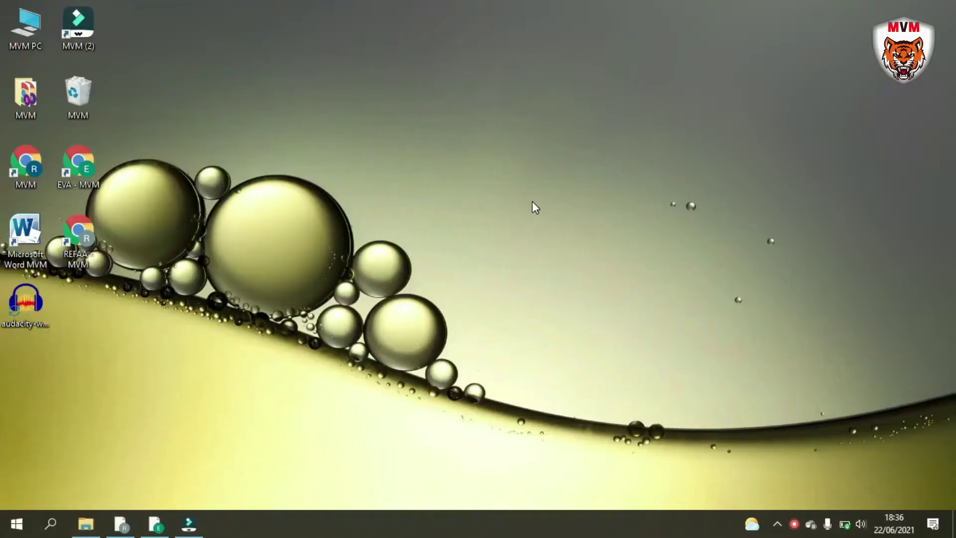
Step: Launch the Audacity installer from the desktop and choose Indonesian as the setup language
{"action": "double_click", "coordinate": [14, 304]}
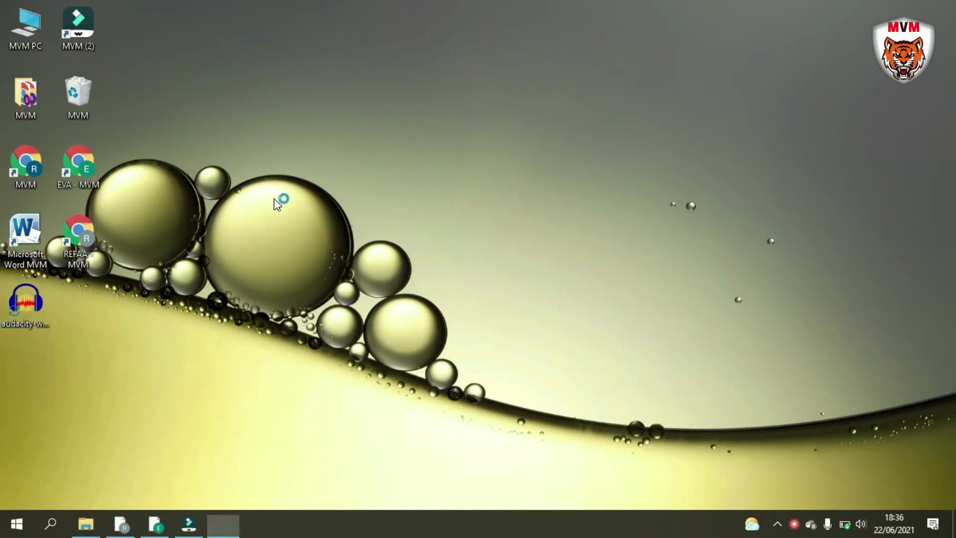
{"action": "left_click", "coordinate": [471, 270]}
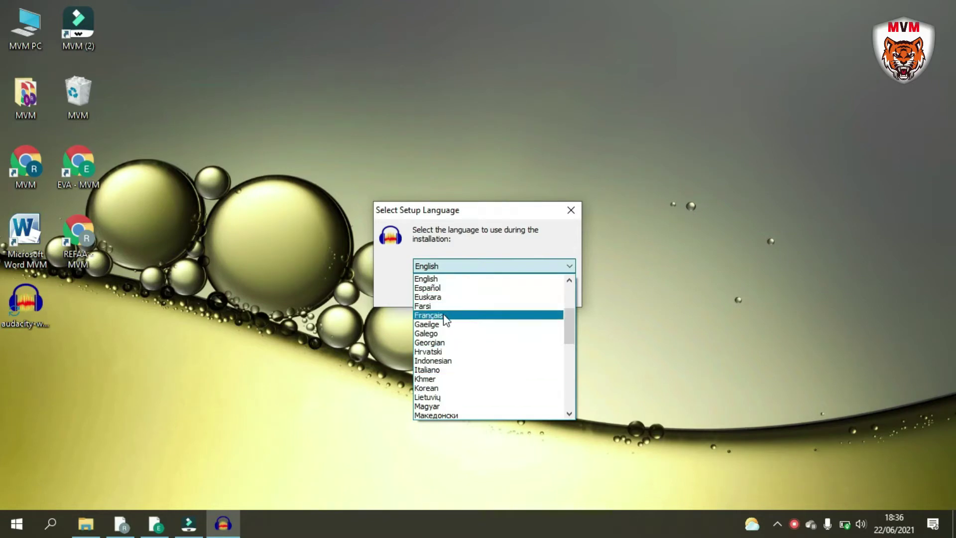
{"action": "left_click", "coordinate": [441, 360]}
{"action": "left_click", "coordinate": [479, 294]}
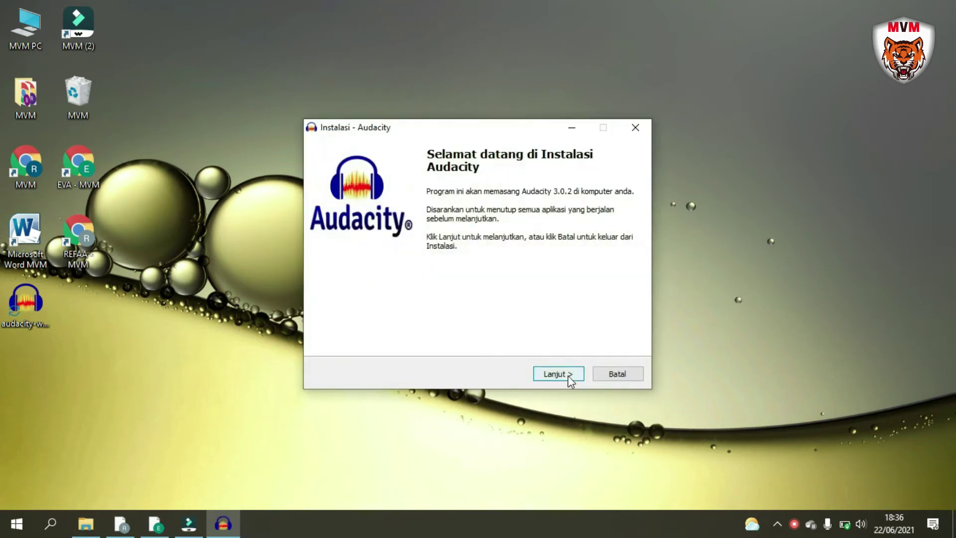
Step: Install Audacity in C:\Program Files (x86)\Audacity with a desktop shortcut, and finish the setup by launching the program
{"action": "left_click", "coordinate": [566, 380]}
{"action": "left_click", "coordinate": [559, 378]}
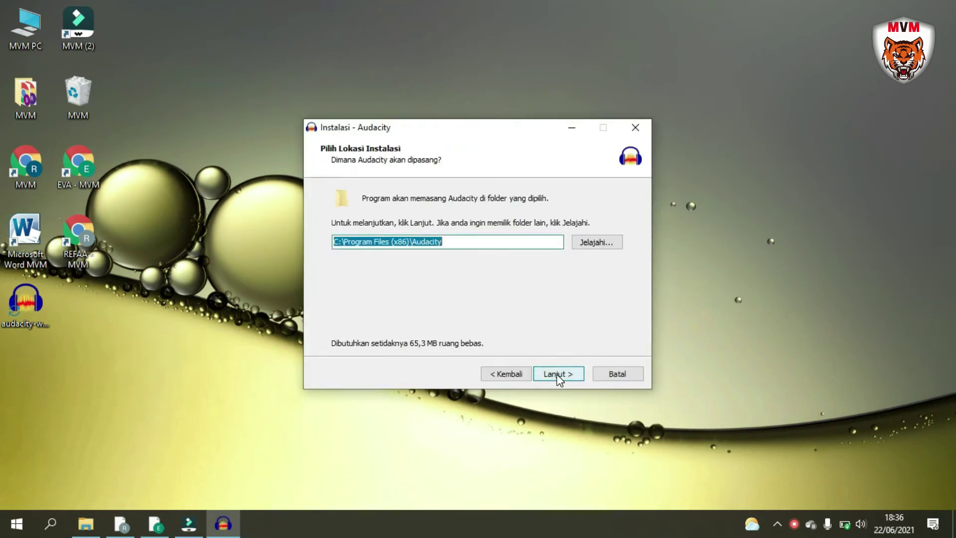
{"action": "left_click", "coordinate": [559, 378]}
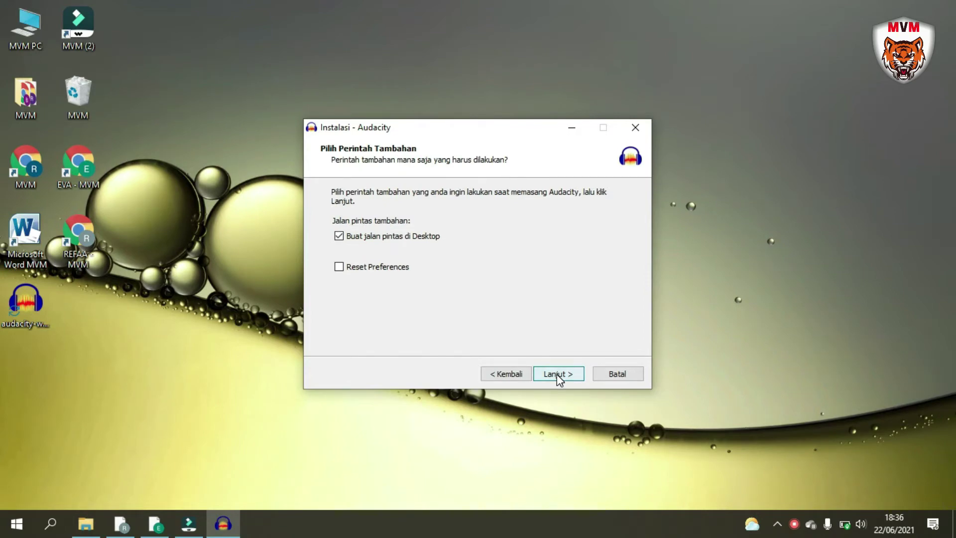
{"action": "left_click", "coordinate": [557, 375]}
{"action": "left_click", "coordinate": [557, 374]}
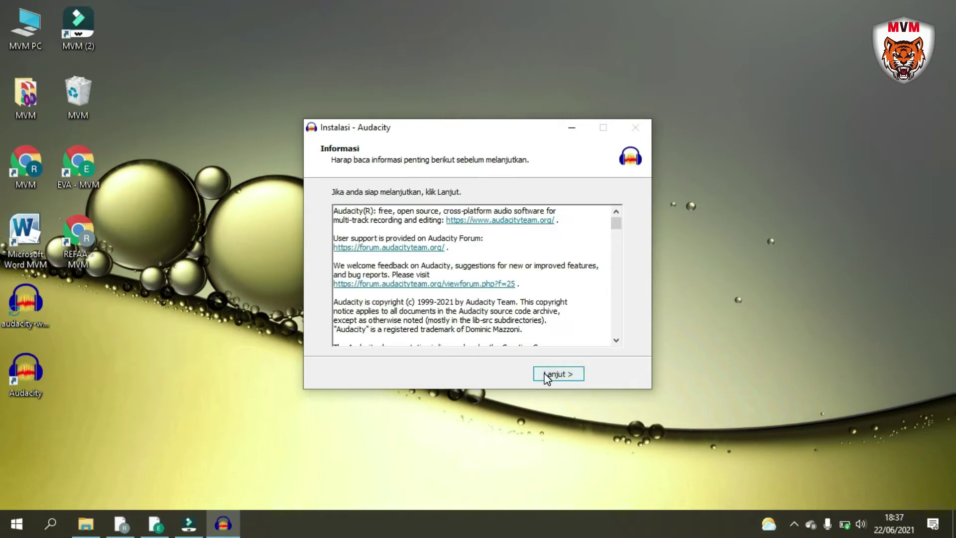
{"action": "left_click", "coordinate": [547, 375]}
{"action": "left_click", "coordinate": [551, 383]}
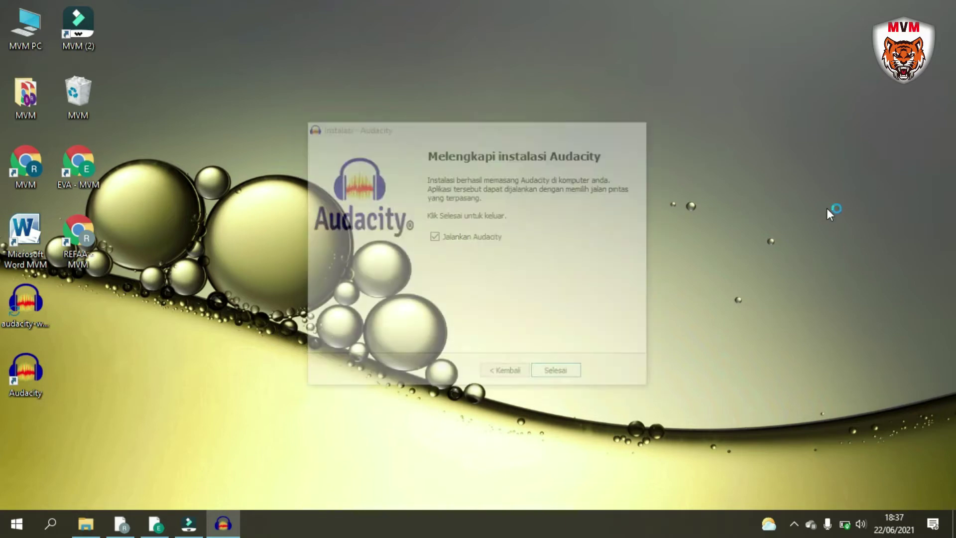
Step: Delete the audacity-win-3.0.2 installer from the desktop and move the Audacity shortcut into its place
{"action": "right_click", "coordinate": [483, 172]}
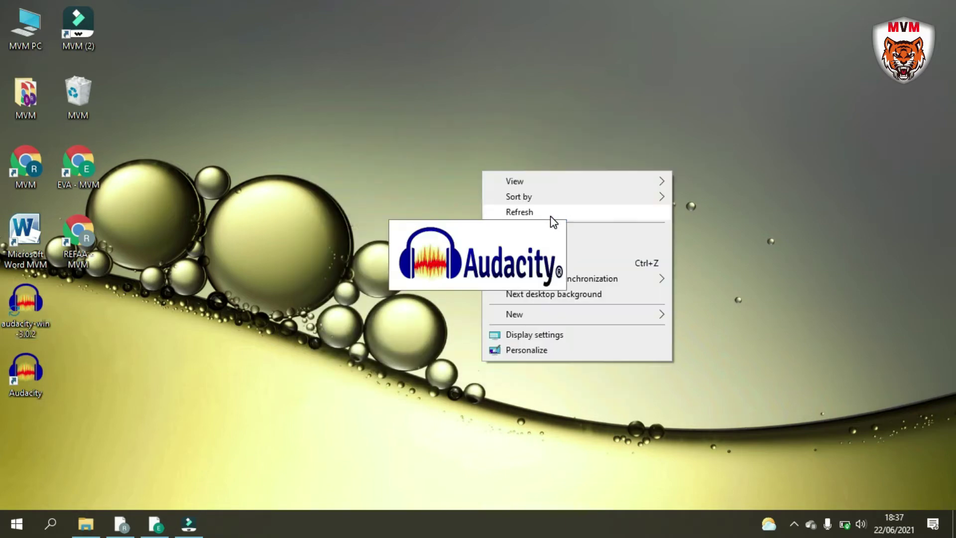
{"action": "left_click", "coordinate": [554, 220]}
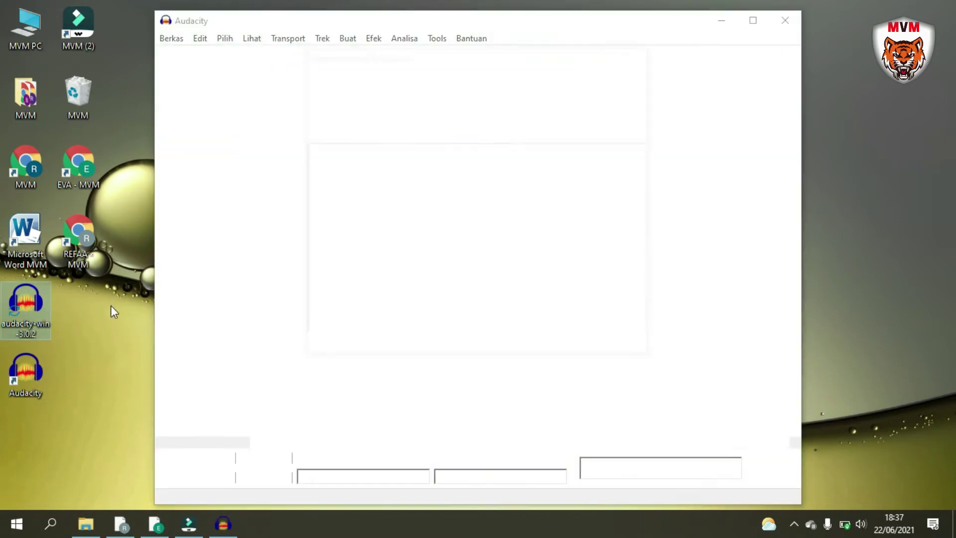
{"action": "right_click", "coordinate": [20, 305]}
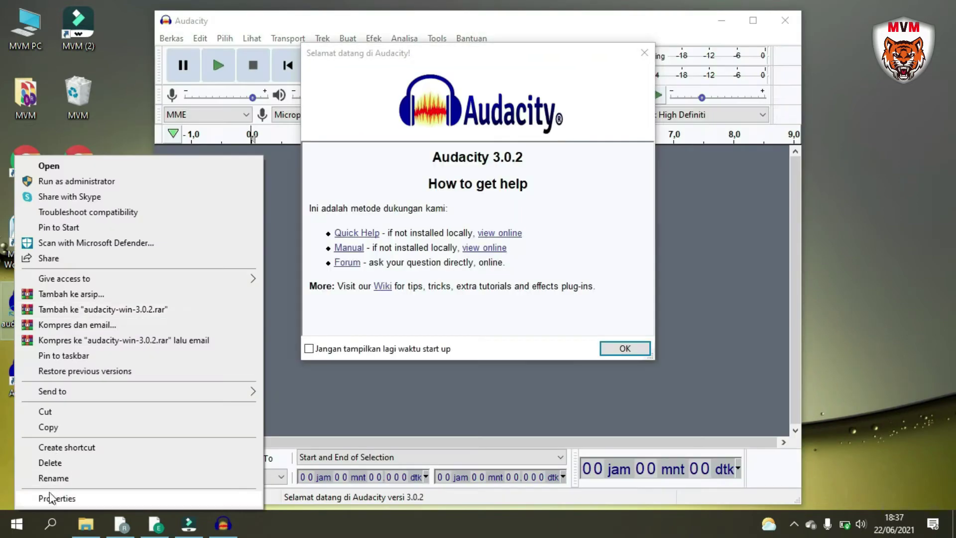
{"action": "left_click", "coordinate": [58, 461]}
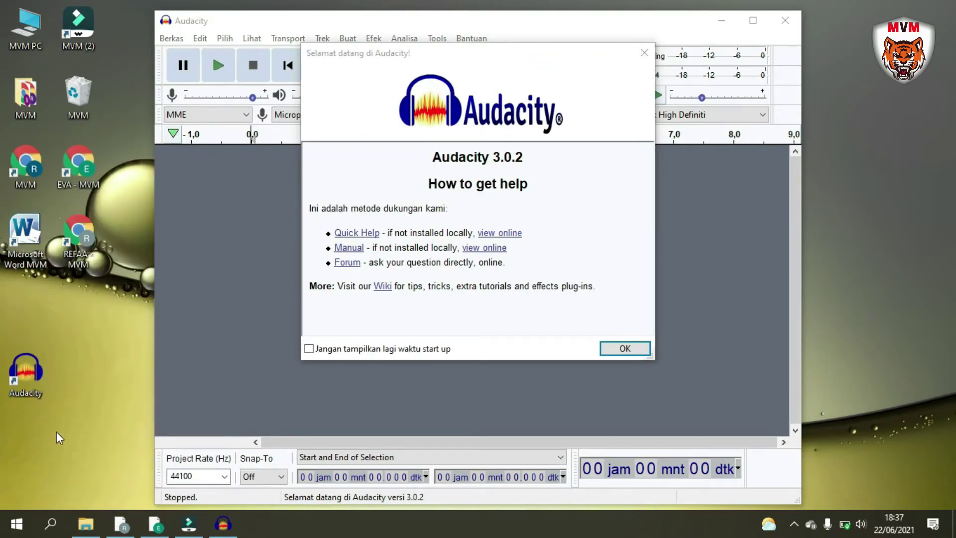
{"action": "left_click_drag", "start_coordinate": [28, 380], "coordinate": [19, 309]}
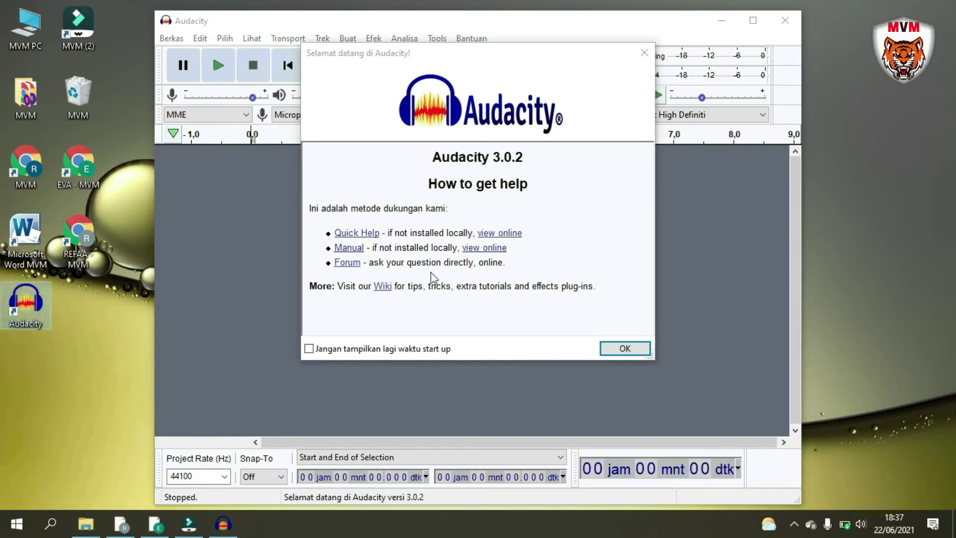
Step: Dismiss the Audacity welcome dialog and maximize the program window
{"action": "left_click", "coordinate": [618, 347]}
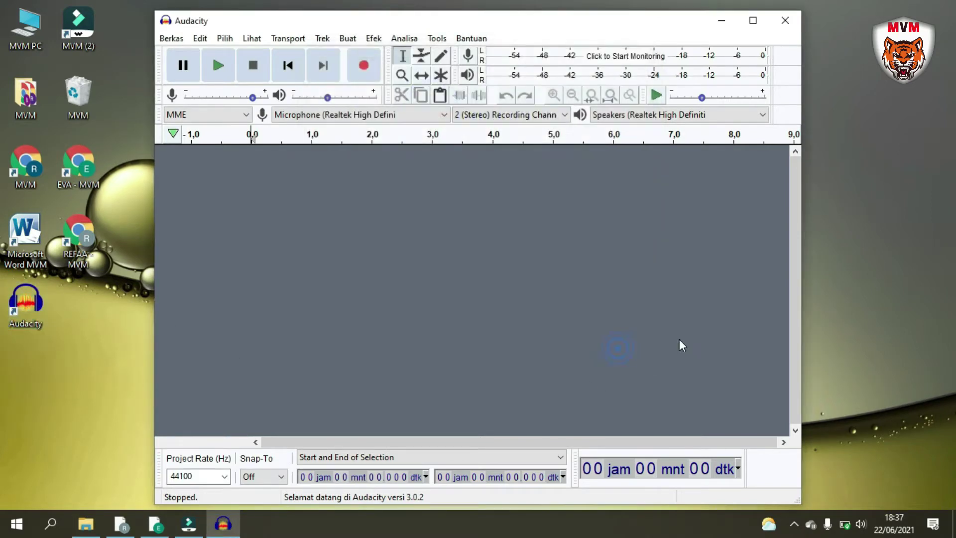
{"action": "left_click", "coordinate": [753, 20]}
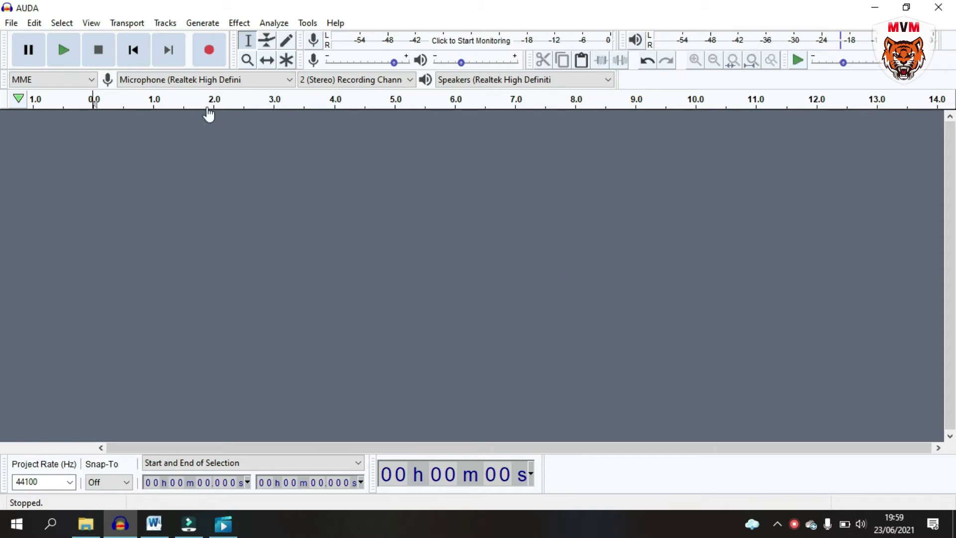
Step: Record a microphone test clip of about 7 seconds and play it back
{"action": "left_click", "coordinate": [208, 53]}
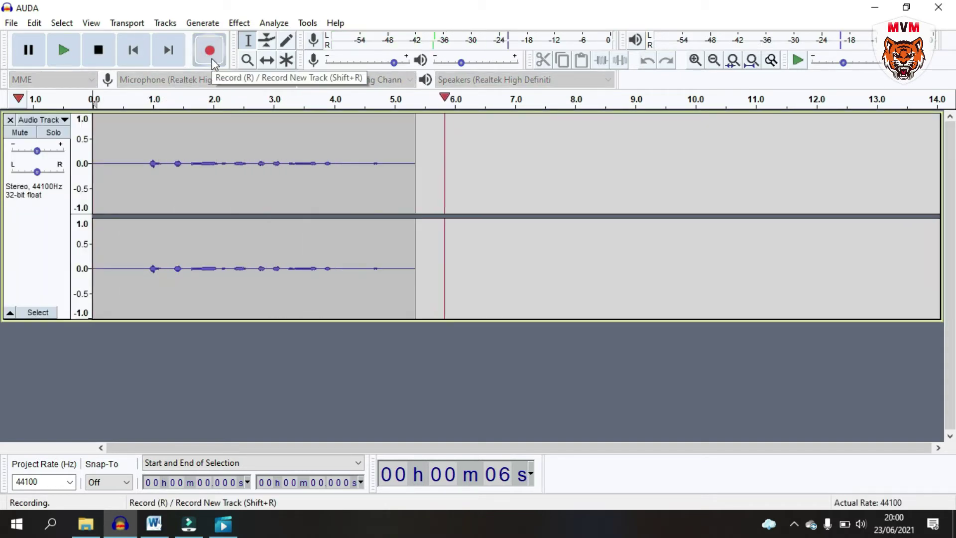
{"action": "left_click", "coordinate": [98, 50]}
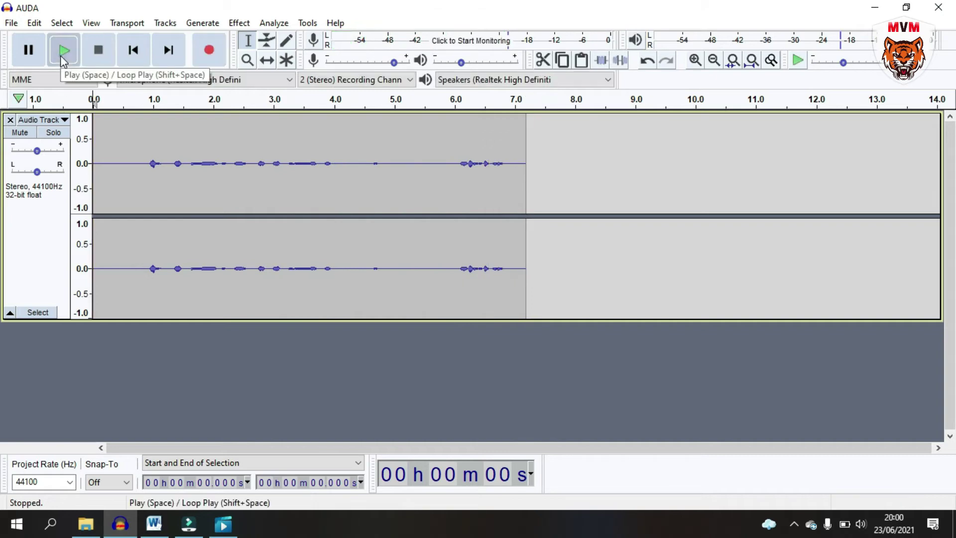
{"action": "left_click", "coordinate": [62, 63]}
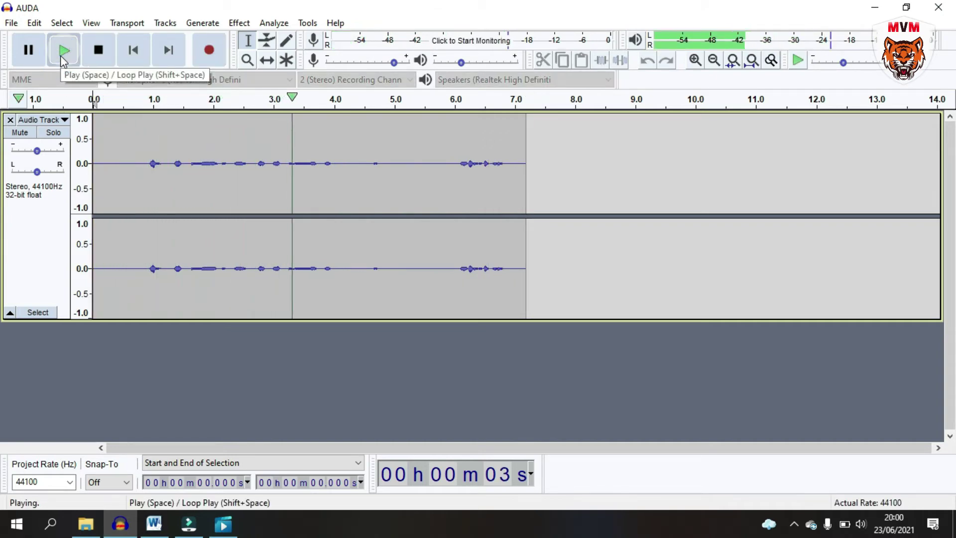
{"action": "left_click", "coordinate": [98, 50]}
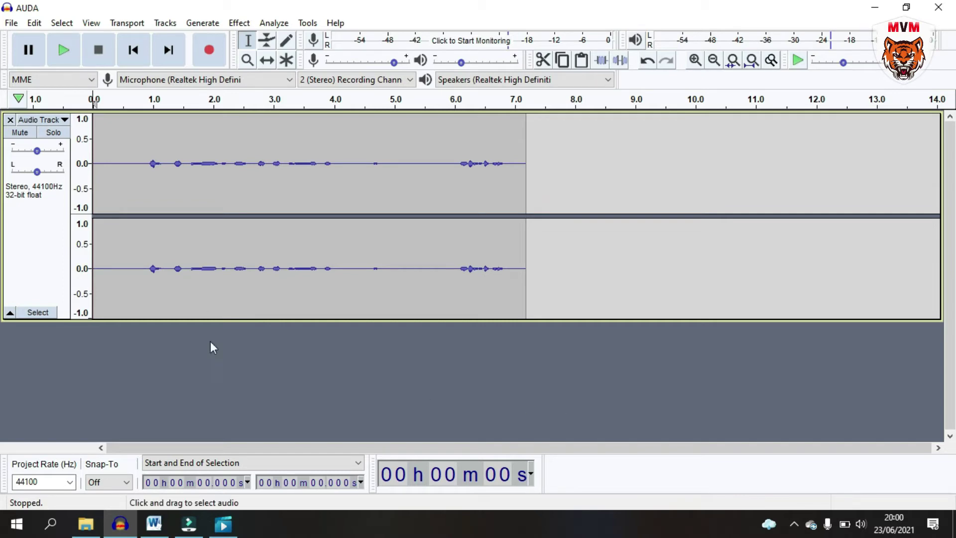
Step: Select the entire test recording and delete its audio from the track
{"action": "left_click", "coordinate": [230, 252]}
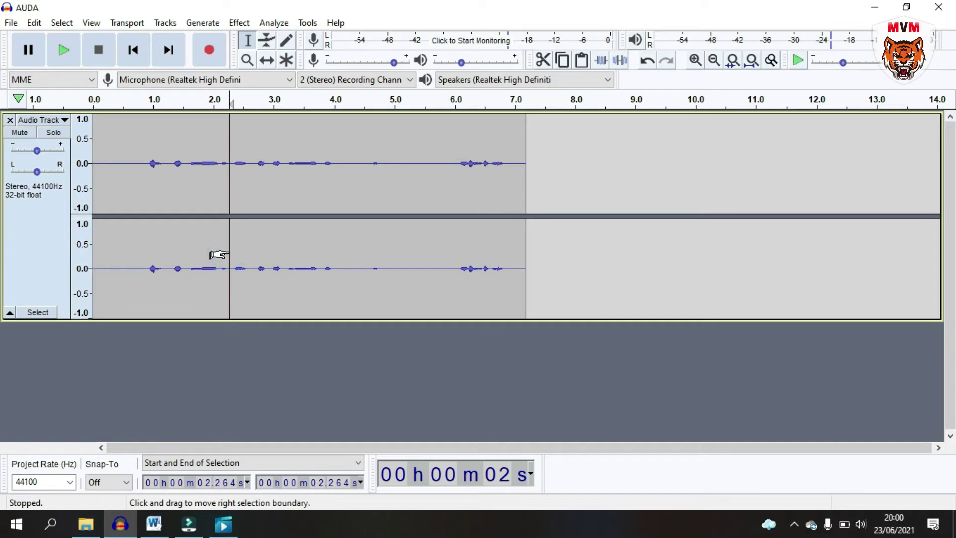
{"action": "key", "text": "ctrl+a"}
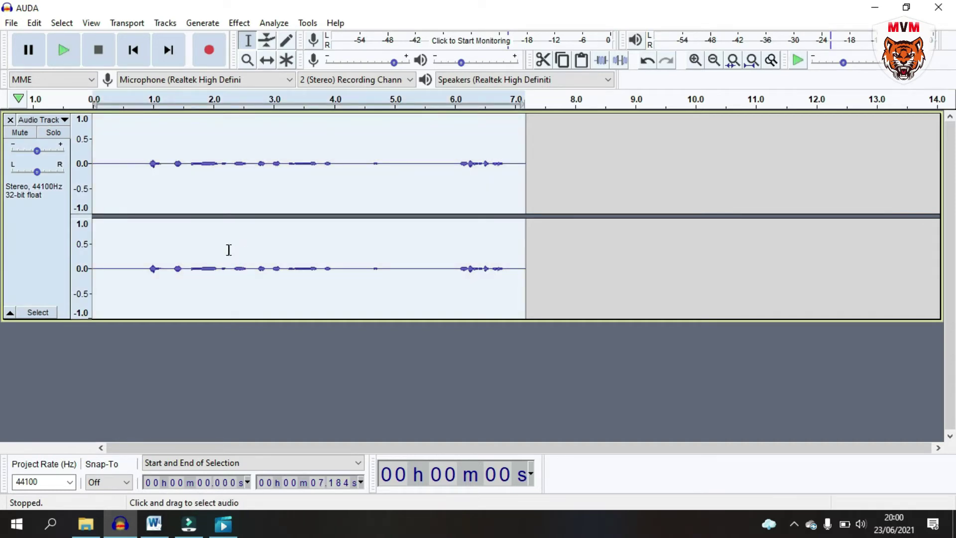
{"action": "key", "text": "Delete"}
Step: Import the AUDA audio file from New folder (2) into the Audacity project
{"action": "left_click", "coordinate": [85, 524]}
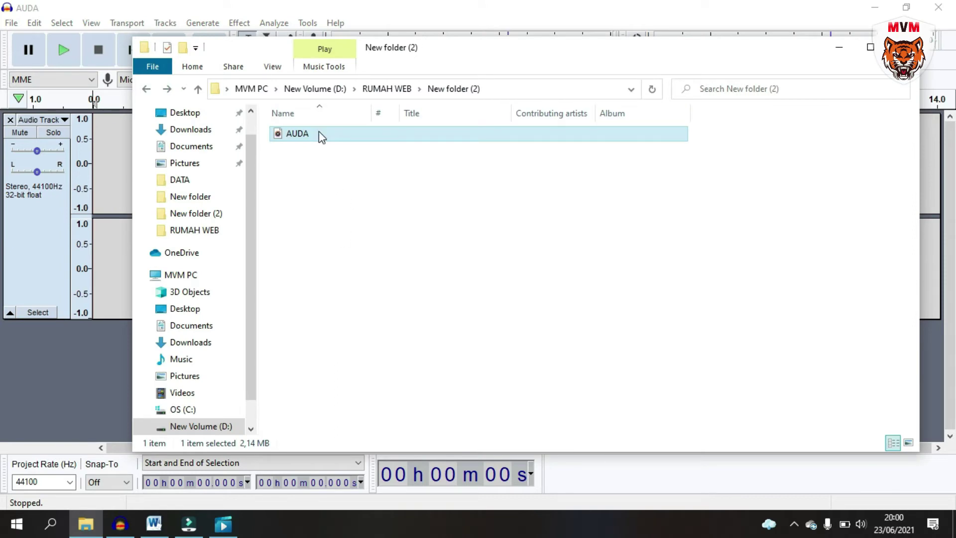
{"action": "left_click_drag", "start_coordinate": [322, 139], "coordinate": [316, 133]}
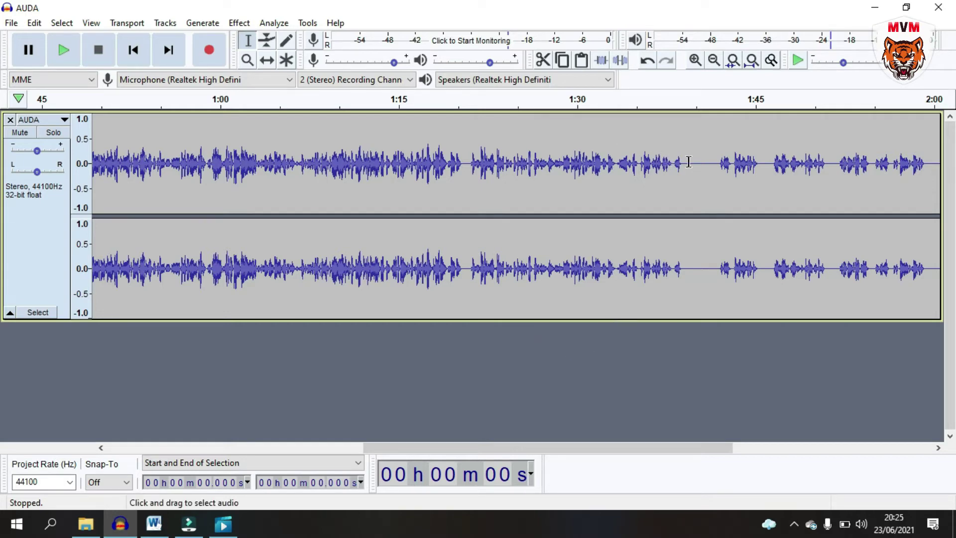
{"action": "left_click", "coordinate": [695, 60]}
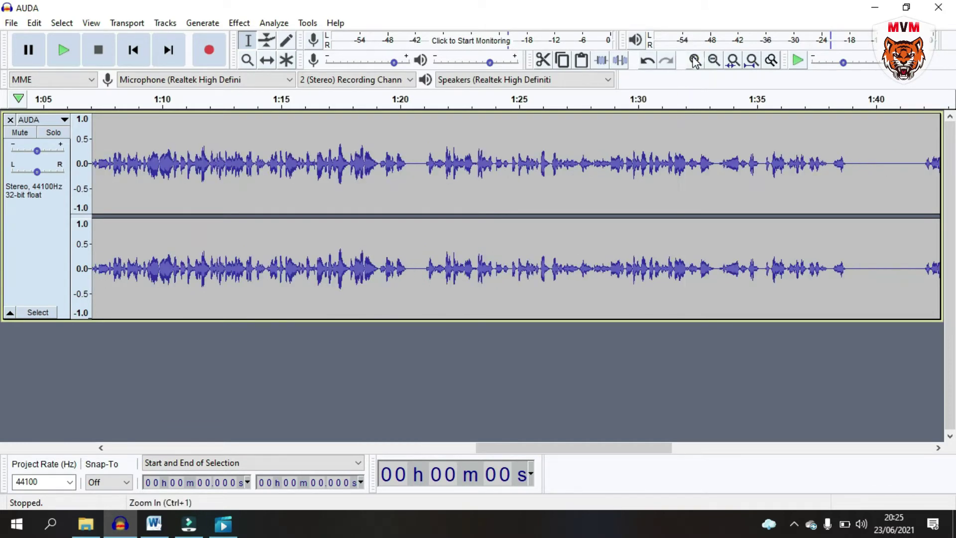
Step: Select the silent gap in the AUDA track from about 1:20.3 to 1:21.1
{"action": "left_click", "coordinate": [695, 61]}
{"action": "left_click_drag", "start_coordinate": [433, 126], "coordinate": [506, 122]}
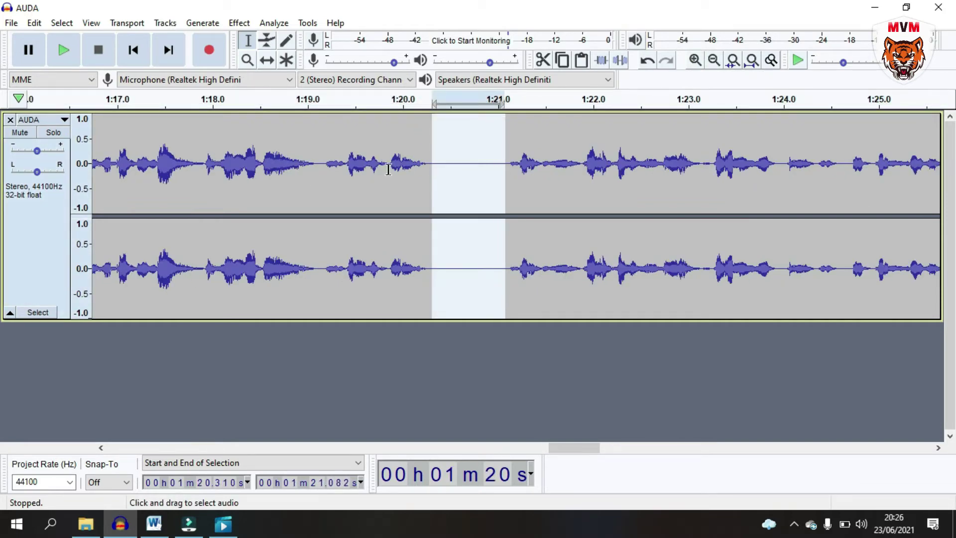
Step: Select the entire AUDA track and capture its noise profile with Noise Reduction
{"action": "left_click", "coordinate": [48, 228]}
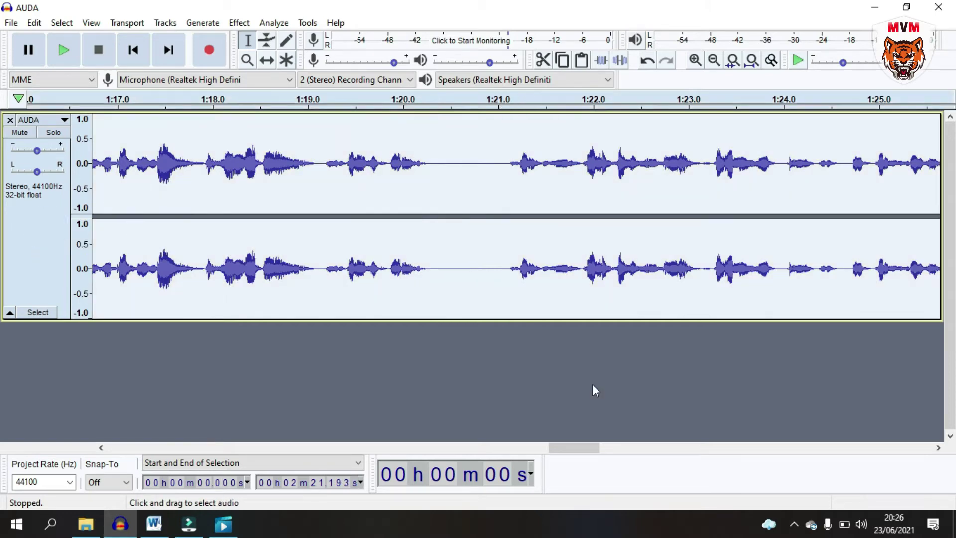
{"action": "left_click", "coordinate": [240, 23]}
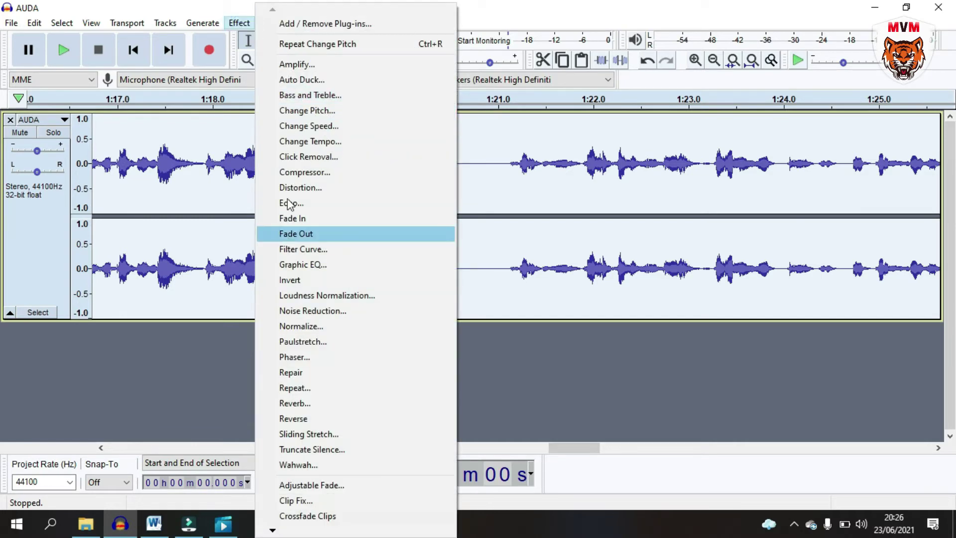
{"action": "left_click", "coordinate": [308, 312]}
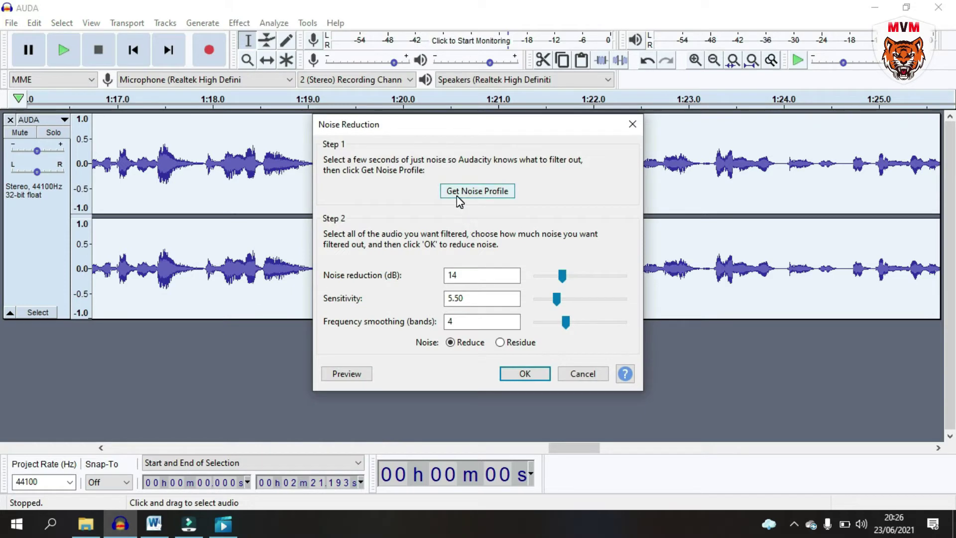
{"action": "left_click", "coordinate": [477, 191]}
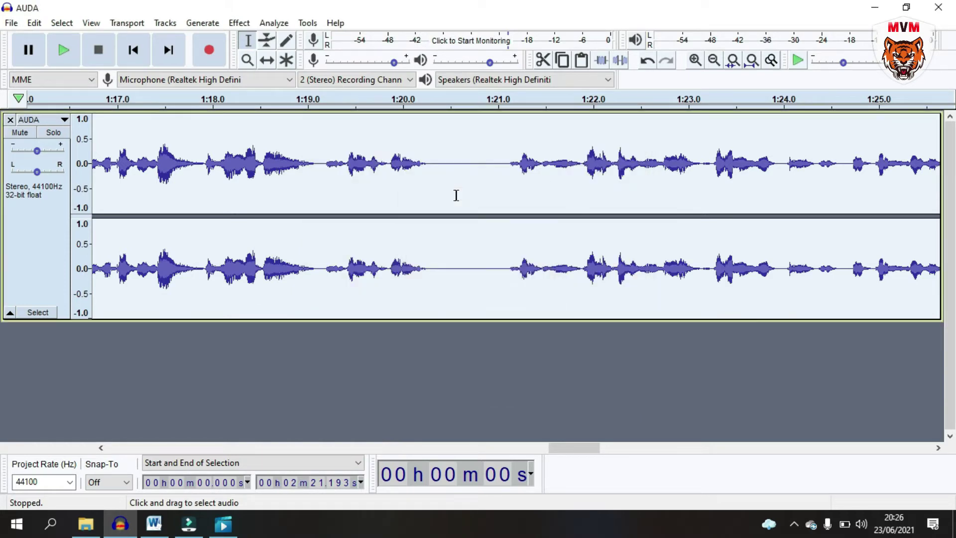
Step: Apply Noise Reduction to the entire track with 14 dB reduction, sensitivity 5.50 and 4 frequency smoothing bands, and play the result
{"action": "left_click", "coordinate": [238, 23]}
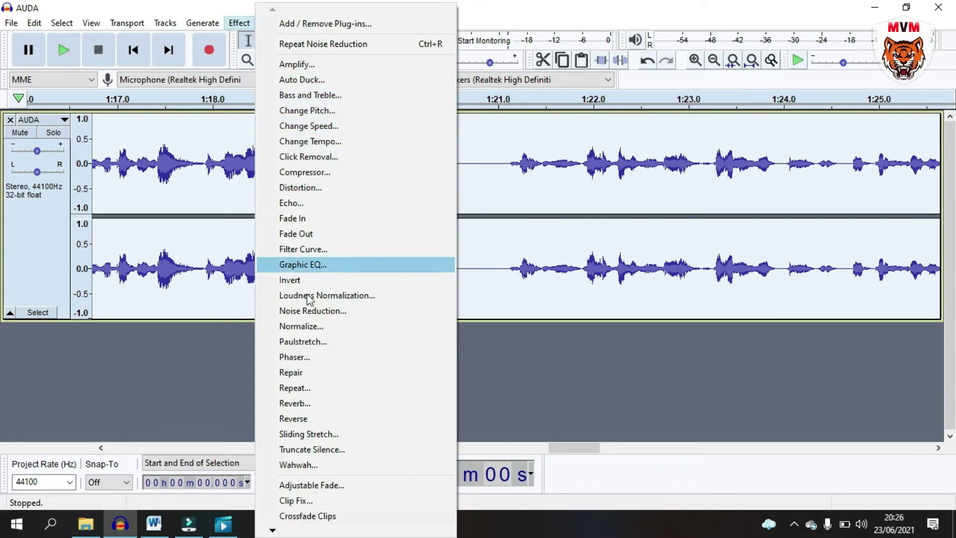
{"action": "left_click", "coordinate": [311, 311]}
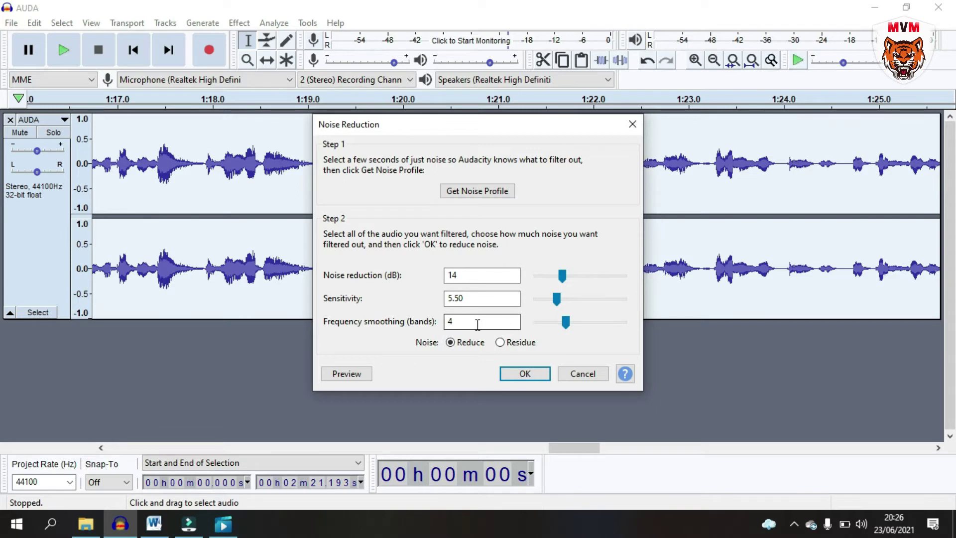
{"action": "left_click", "coordinate": [521, 376]}
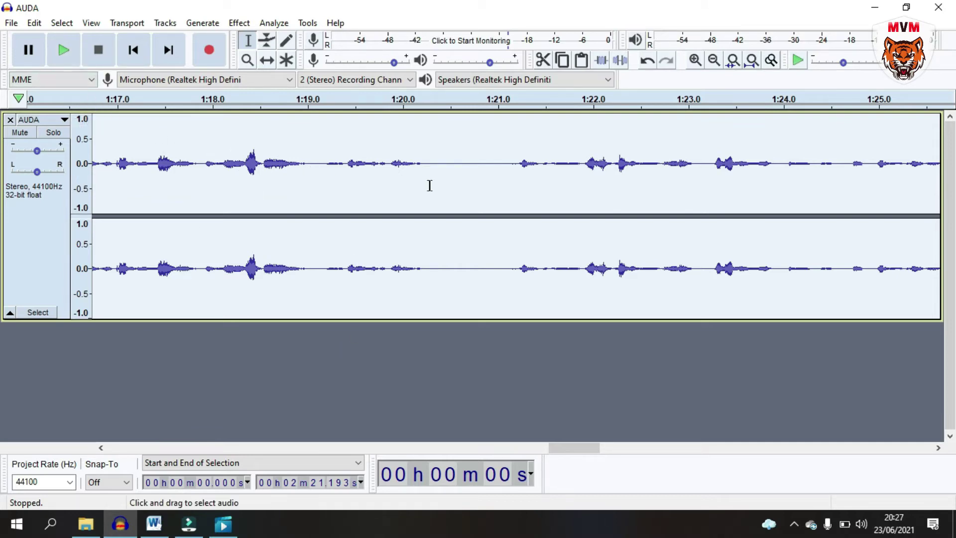
{"action": "left_click", "coordinate": [73, 55]}
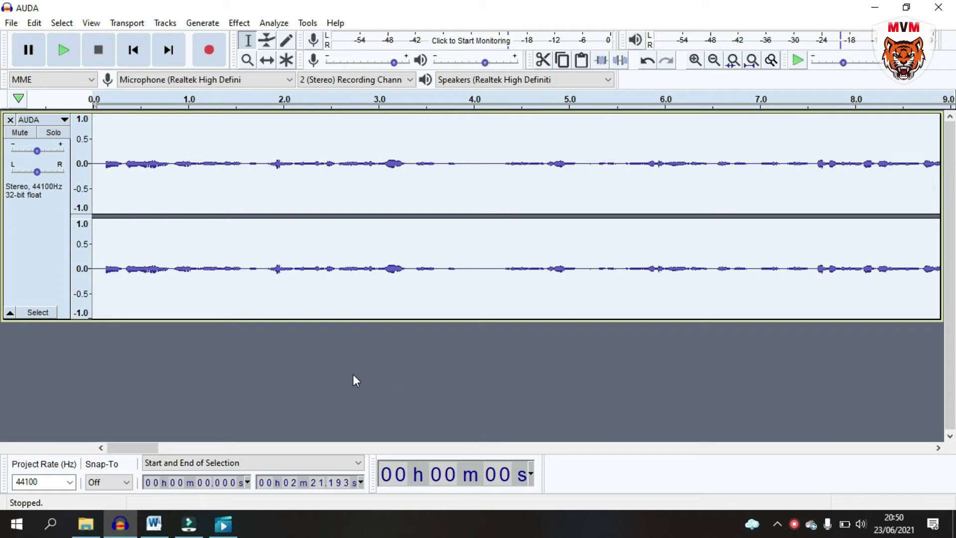
Step: Load the Bass Boost factory preset in Filter Curve EQ for the entire track, with a linear frequency scale, and preview it
{"action": "left_click", "coordinate": [52, 241]}
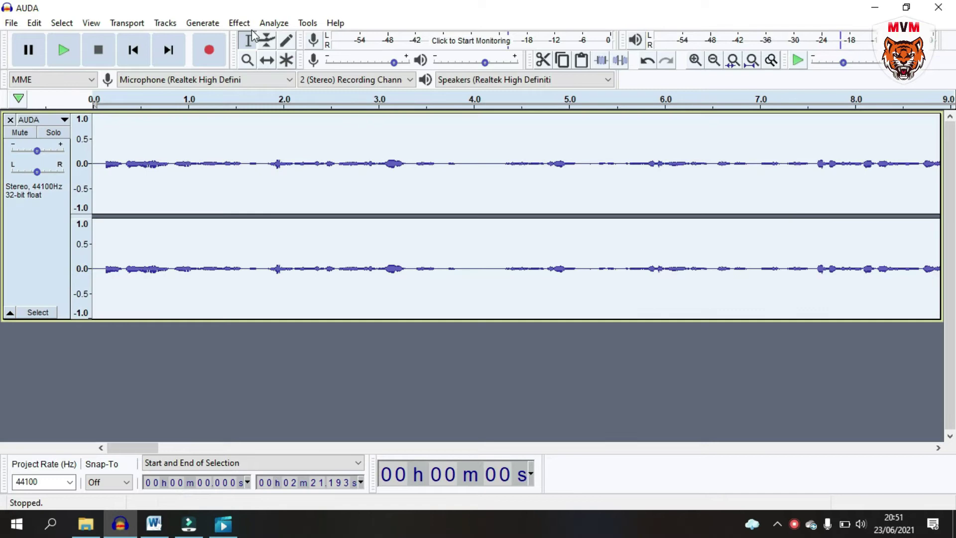
{"action": "left_click", "coordinate": [239, 23]}
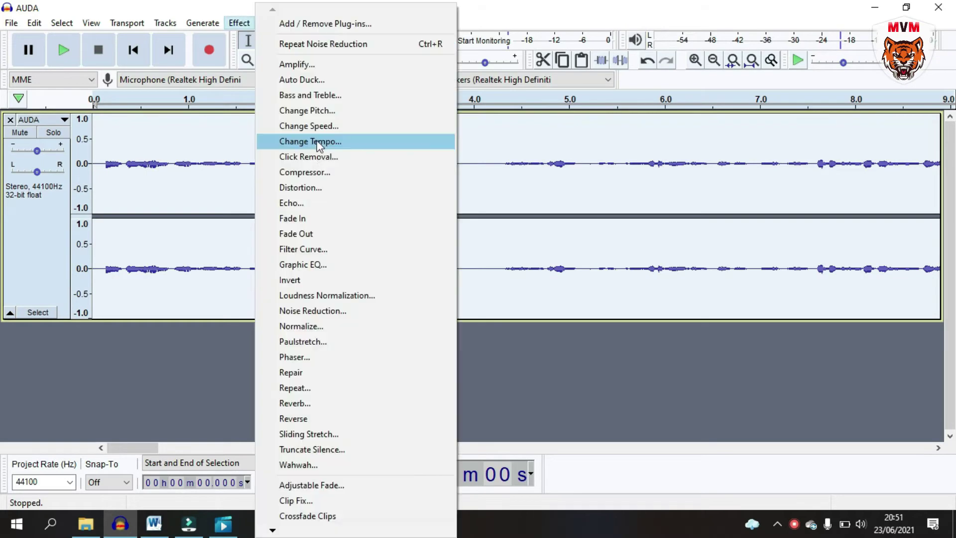
{"action": "left_click", "coordinate": [303, 249]}
{"action": "left_click", "coordinate": [209, 395]}
{"action": "mouse_move", "coordinate": [235, 316]}
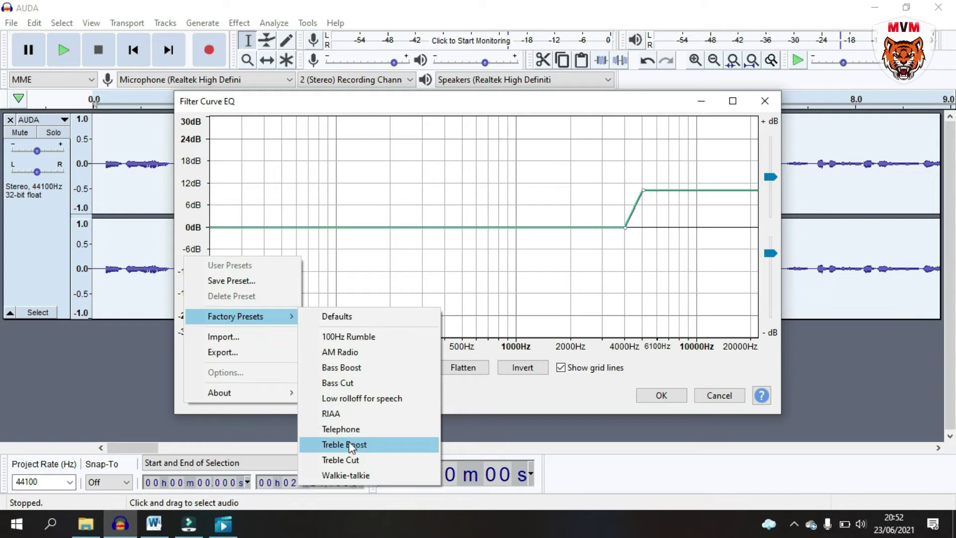
{"action": "left_click", "coordinate": [357, 371]}
{"action": "left_click", "coordinate": [331, 368]}
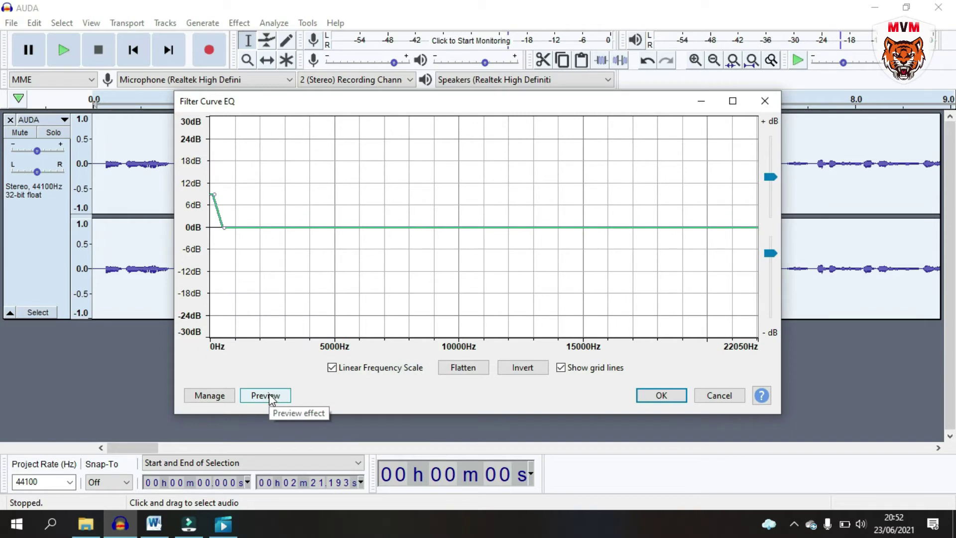
{"action": "left_click", "coordinate": [267, 396]}
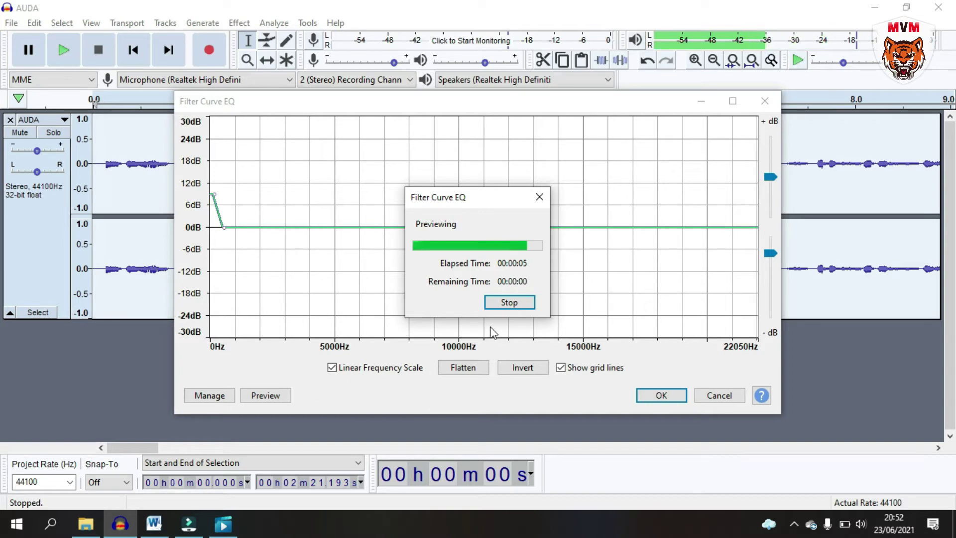
Step: Apply the Treble Boost factory preset with its high-frequency shelf raised to about 12 dB, and play the equalized track
{"action": "left_click", "coordinate": [204, 396]}
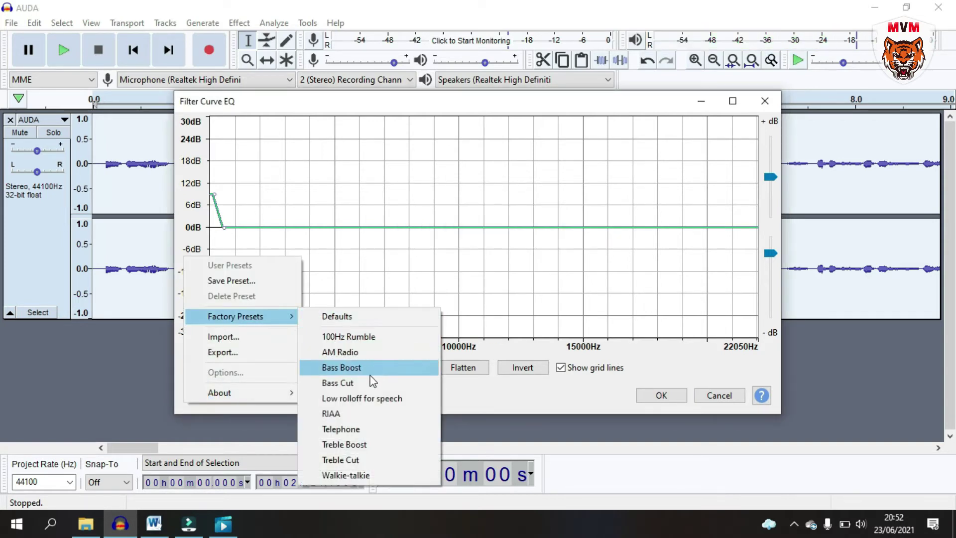
{"action": "left_click", "coordinate": [362, 444]}
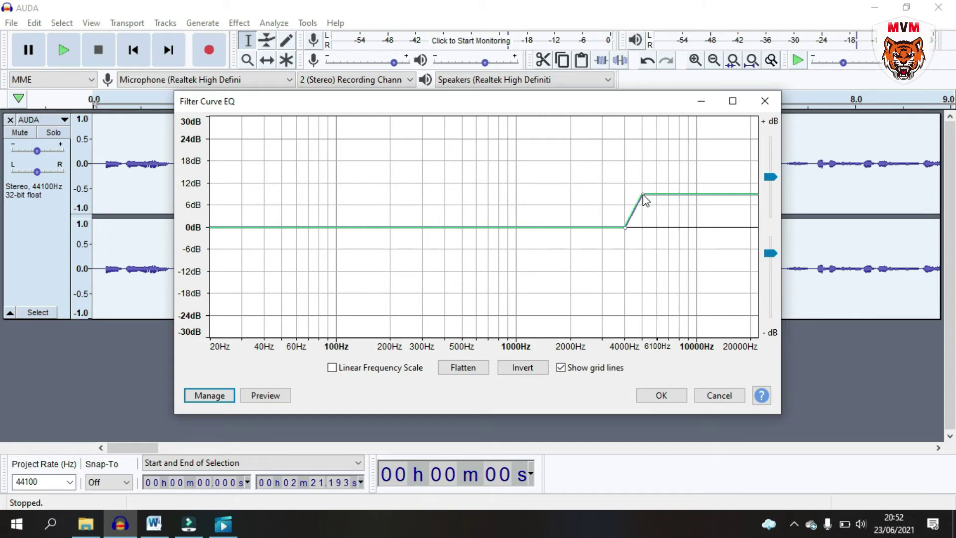
{"action": "left_click_drag", "start_coordinate": [644, 195], "coordinate": [643, 184]}
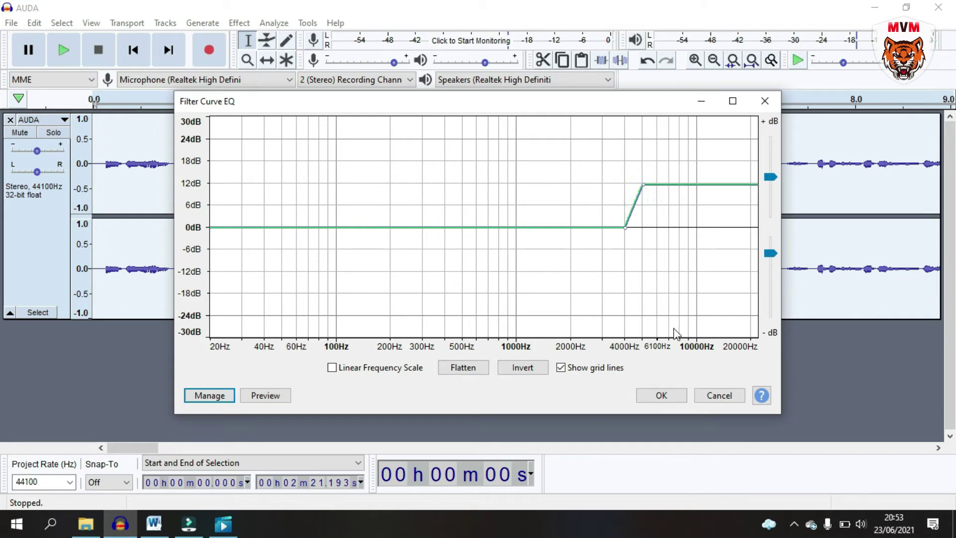
{"action": "left_click", "coordinate": [657, 396]}
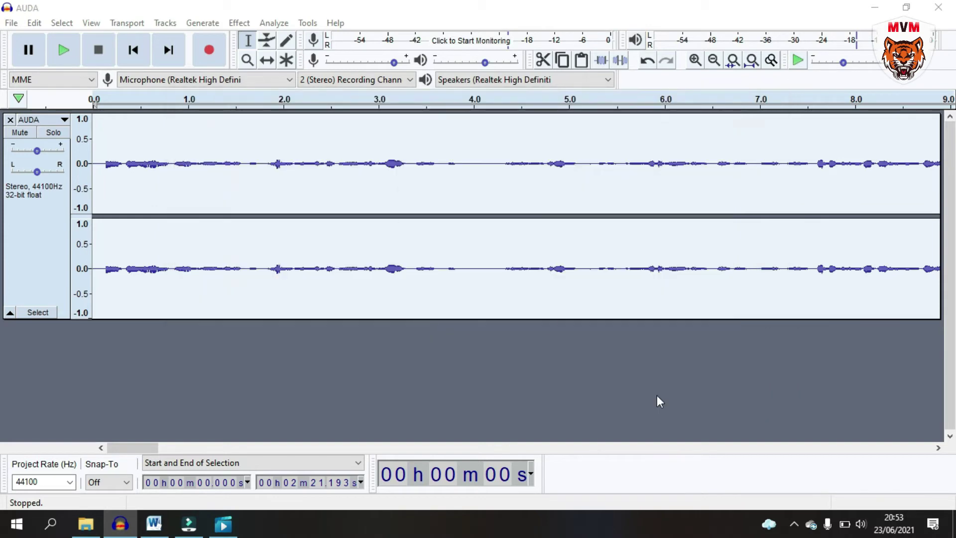
{"action": "left_click", "coordinate": [62, 51]}
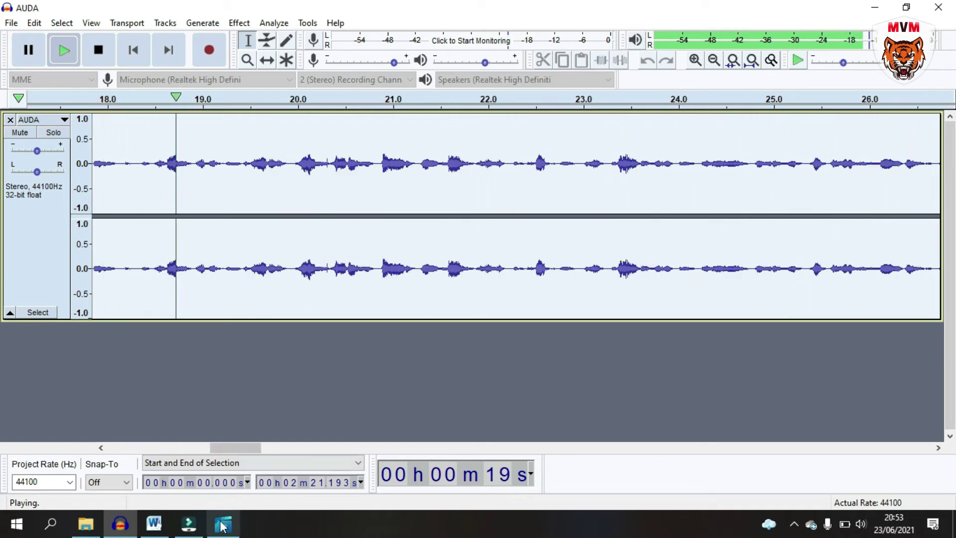
{"action": "mouse_move", "coordinate": [213, 527]}
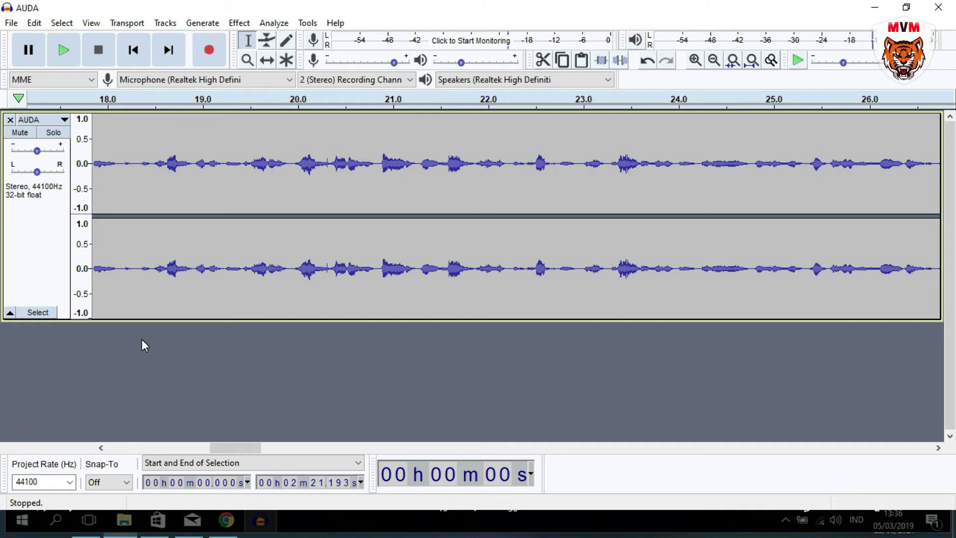
Step: Normalize the entire track to a peak amplitude of -1.0 dB with DC offset removal
{"action": "left_click", "coordinate": [45, 245]}
{"action": "left_click", "coordinate": [240, 23]}
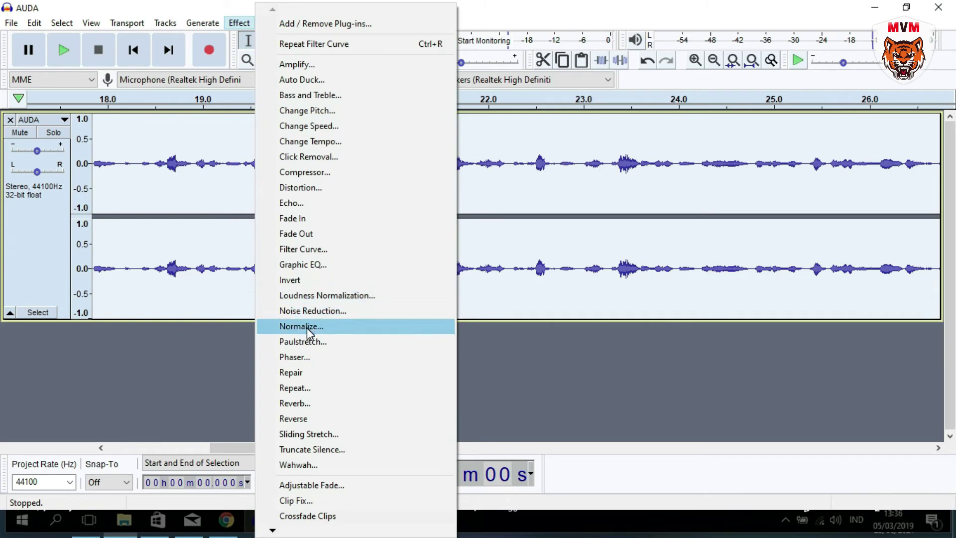
{"action": "left_click", "coordinate": [307, 328]}
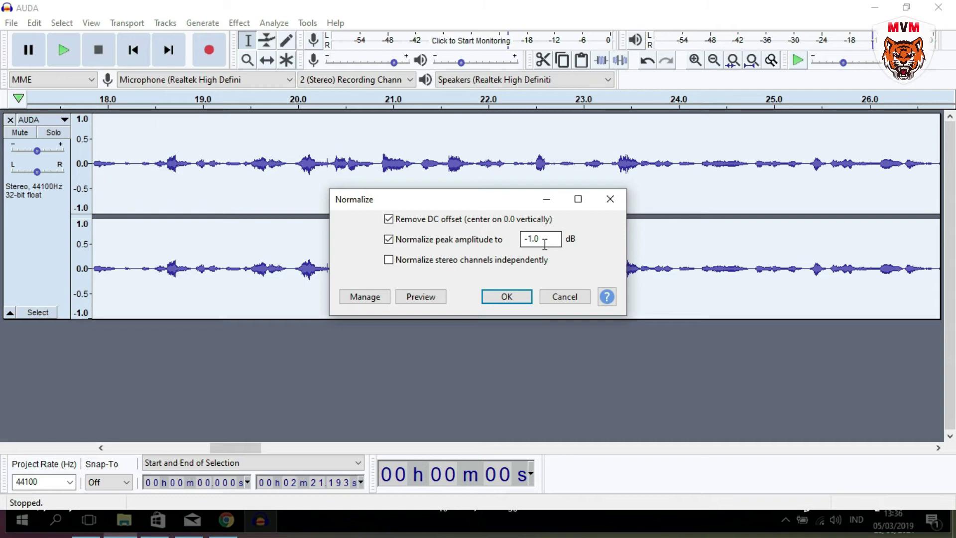
{"action": "left_click", "coordinate": [518, 298]}
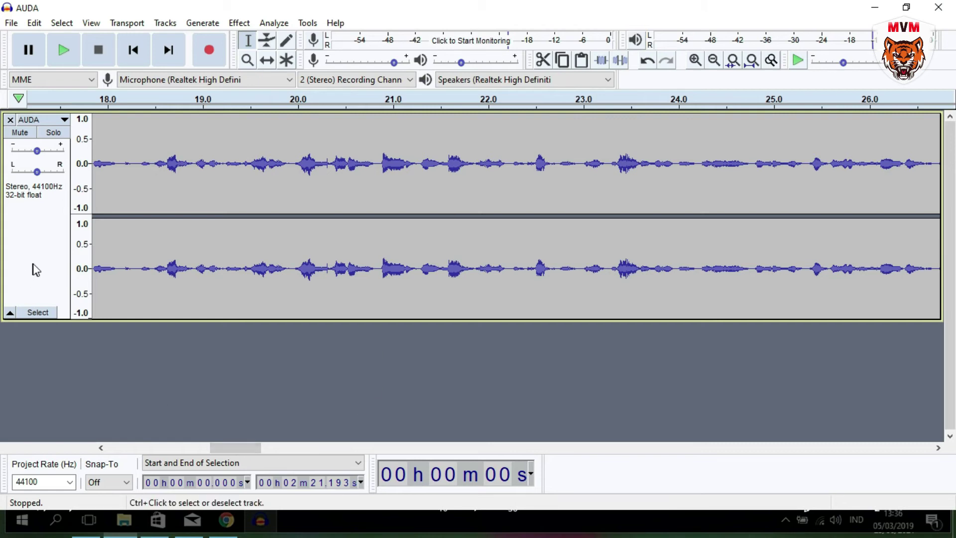
Step: Apply a Hard Limit Limiter to the track with 8.80 dB input gain, -7.60 dB limit and 11.20 ms hold, and play a few seconds
{"action": "left_click", "coordinate": [40, 246]}
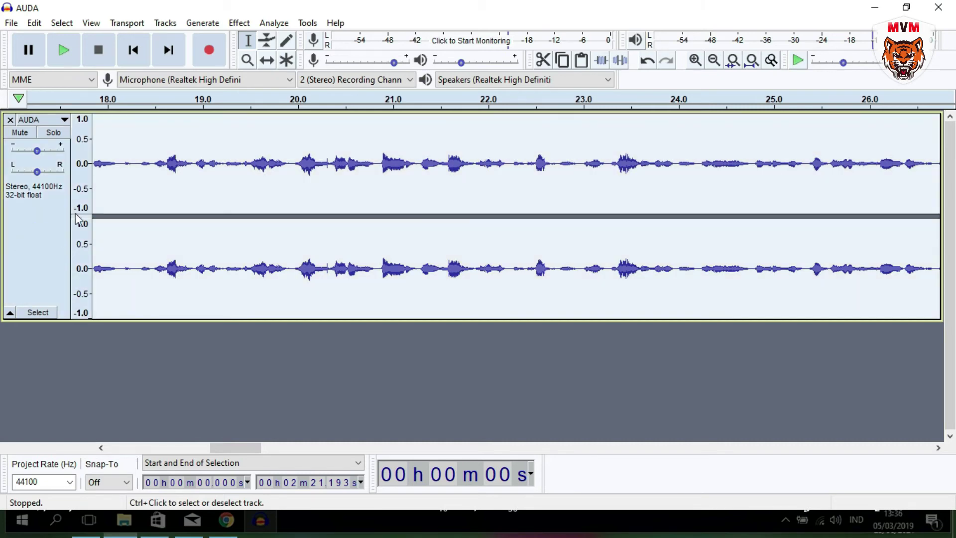
{"action": "left_click", "coordinate": [239, 23]}
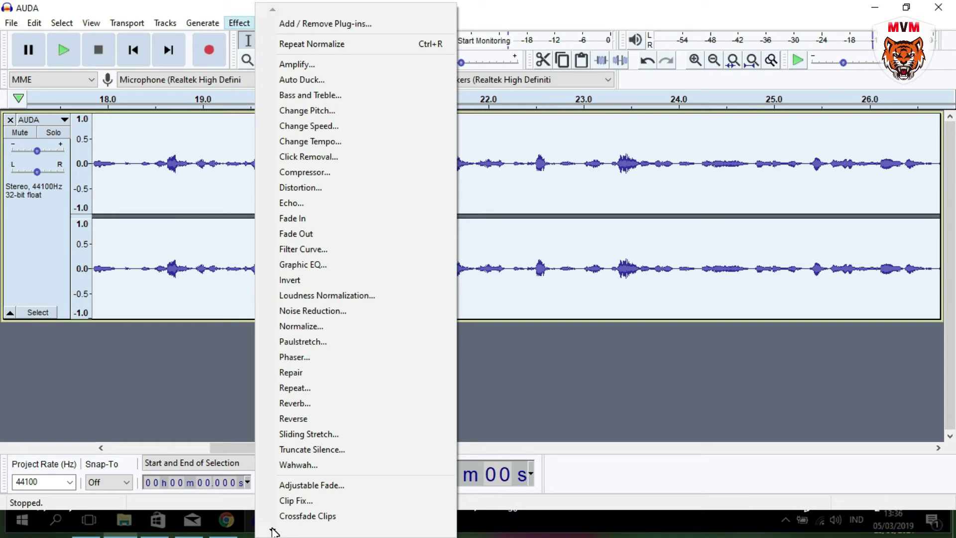
{"action": "scroll", "coordinate": [275, 532], "scroll_direction": "down", "scroll_amount": 4}
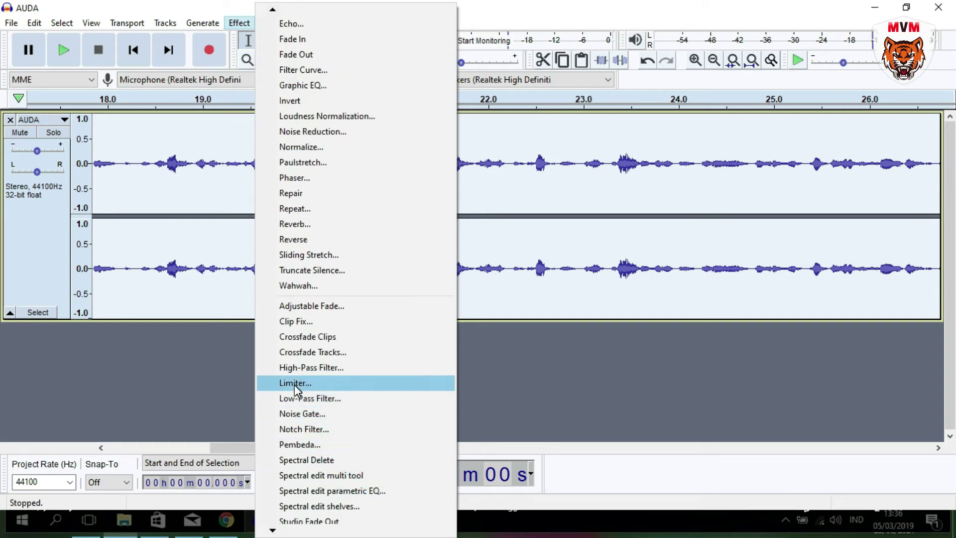
{"action": "left_click", "coordinate": [294, 384]}
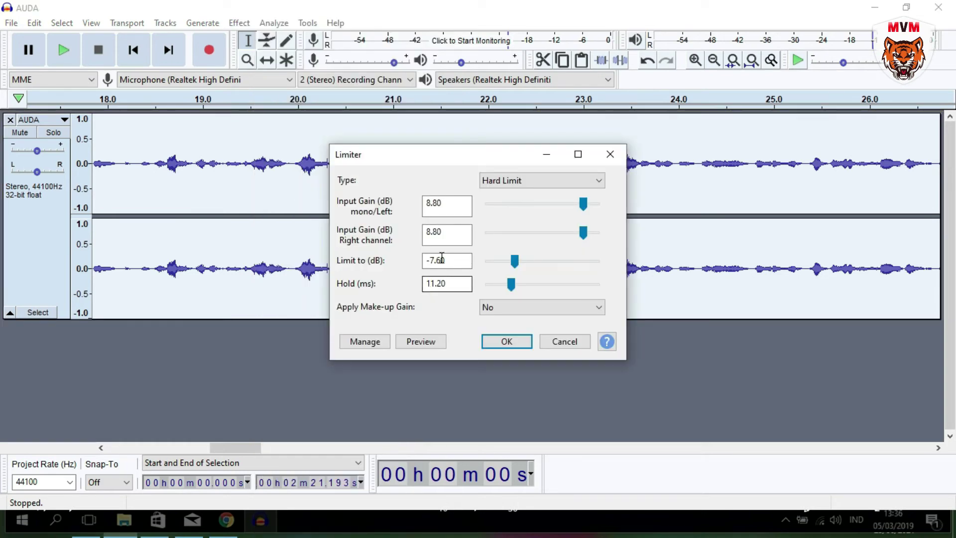
{"action": "left_click", "coordinate": [445, 204]}
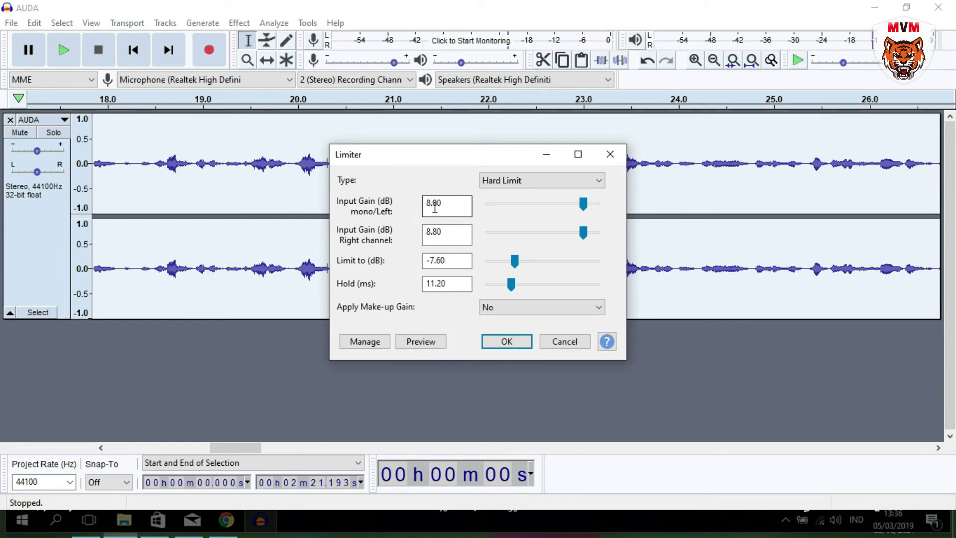
{"action": "left_click", "coordinate": [514, 184]}
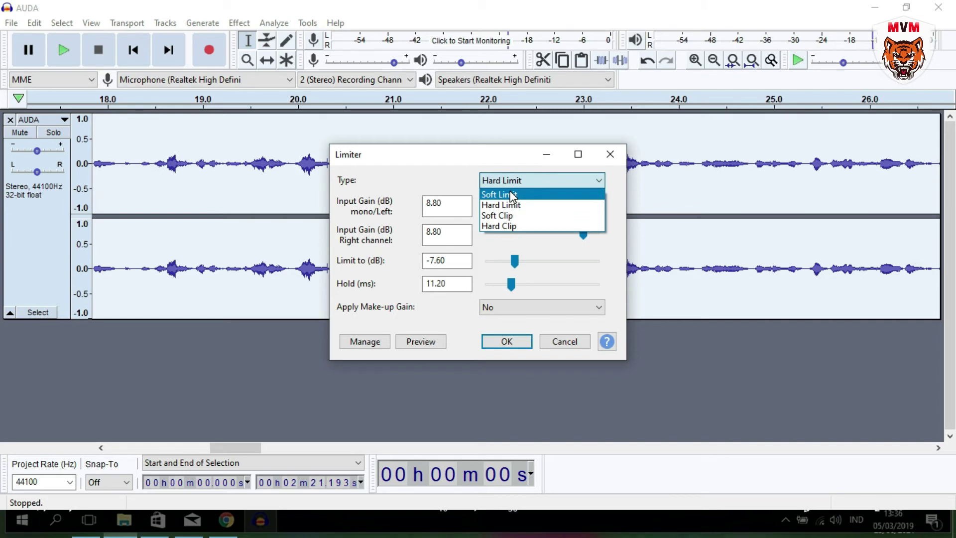
{"action": "left_click", "coordinate": [499, 204]}
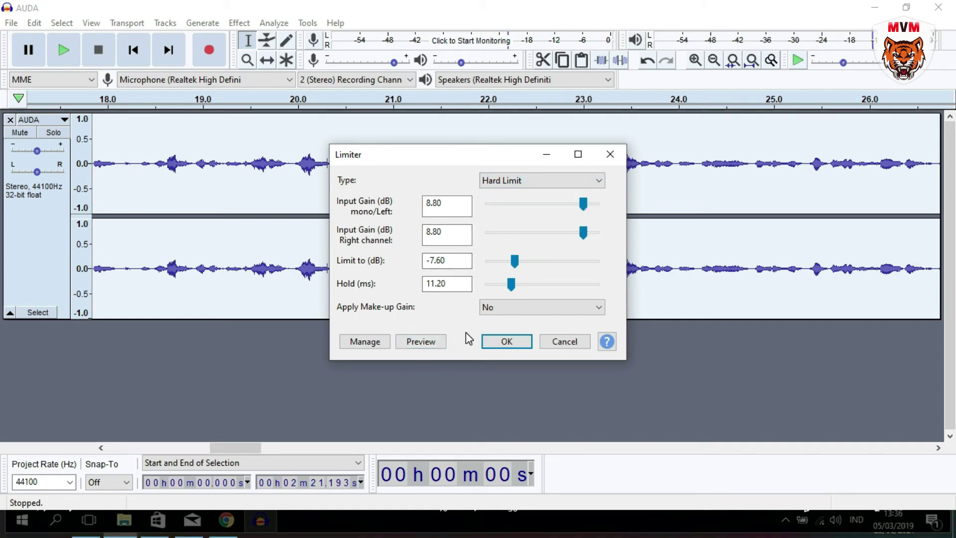
{"action": "left_click", "coordinate": [508, 341]}
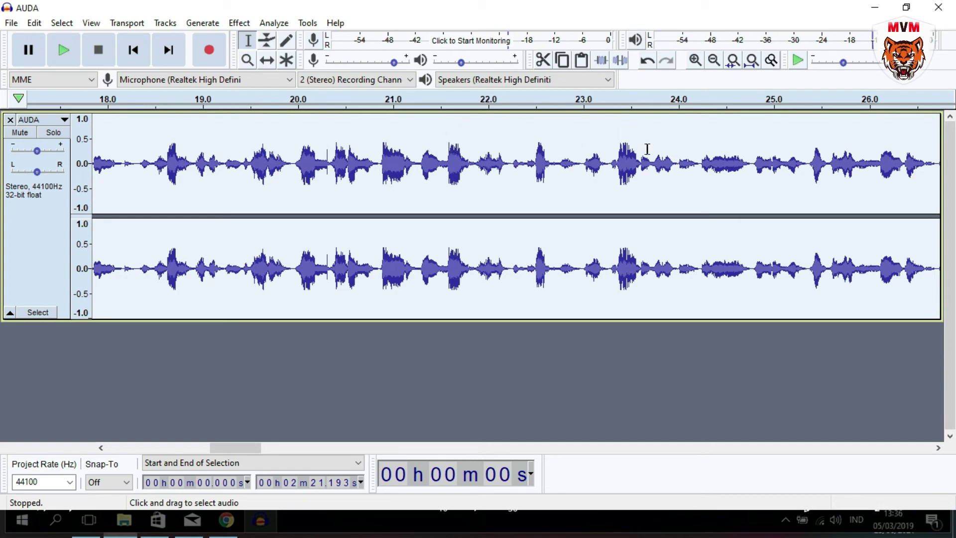
{"action": "left_click", "coordinate": [65, 53]}
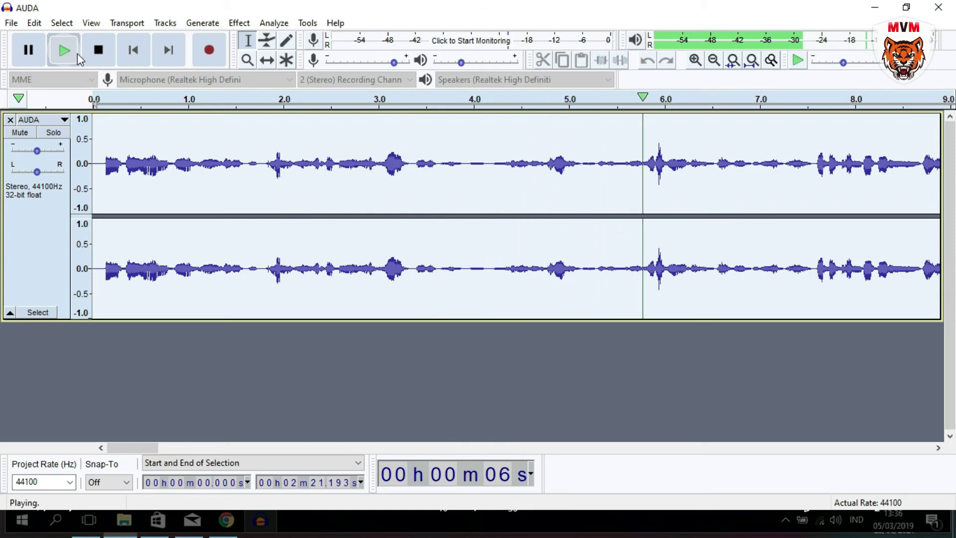
{"action": "left_click", "coordinate": [99, 53]}
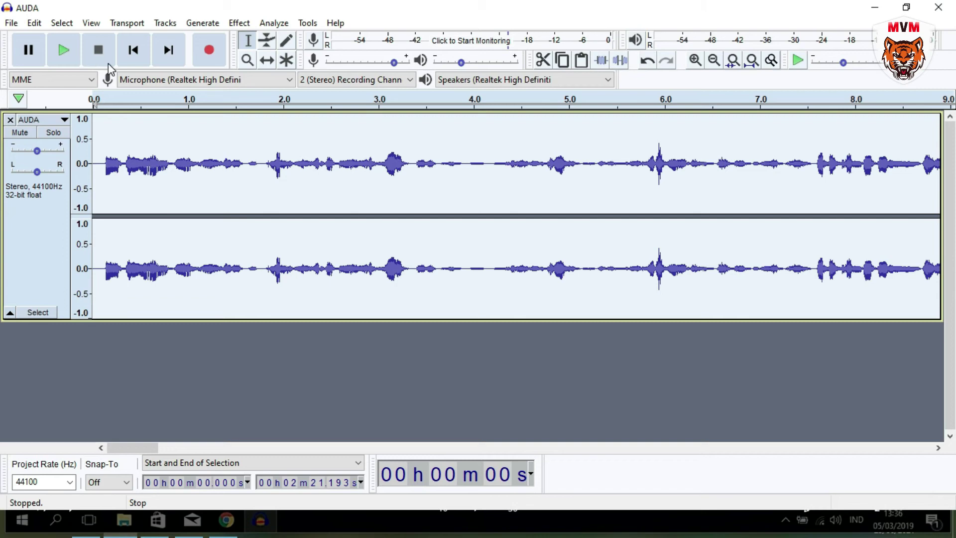
Step: Open the Amplify effect for the entire track and try an amplification of 13.0 dB
{"action": "key", "text": "ctrl+a"}
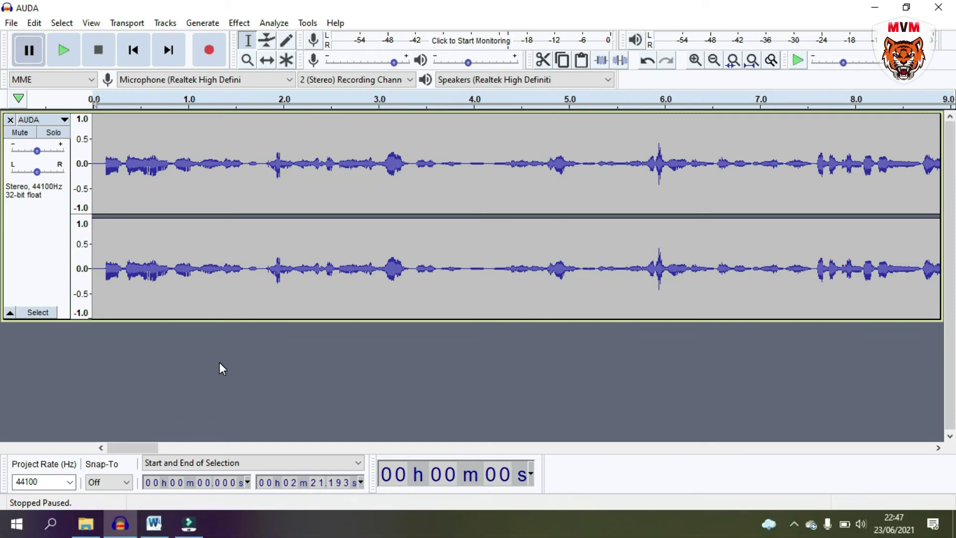
{"action": "left_click", "coordinate": [26, 253]}
{"action": "left_click", "coordinate": [235, 24]}
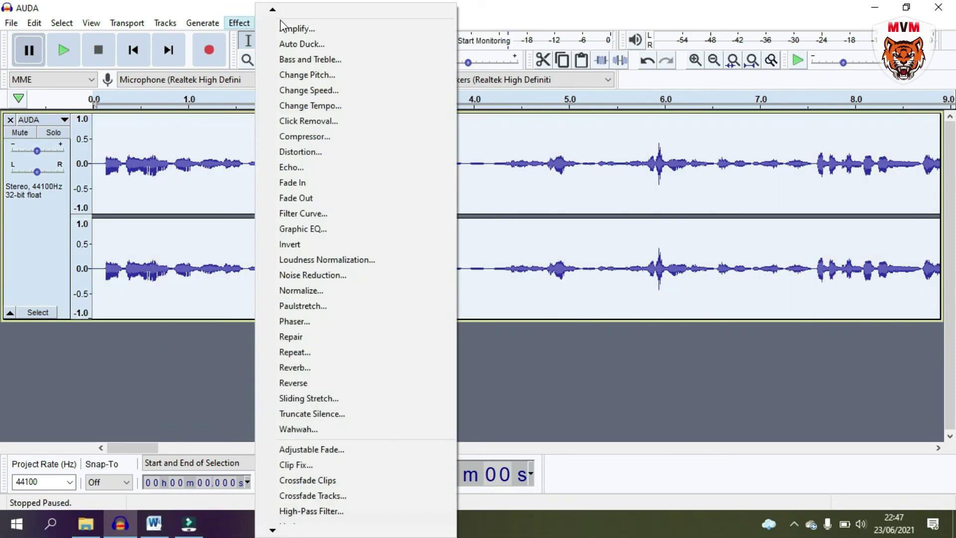
{"action": "left_click", "coordinate": [293, 28]}
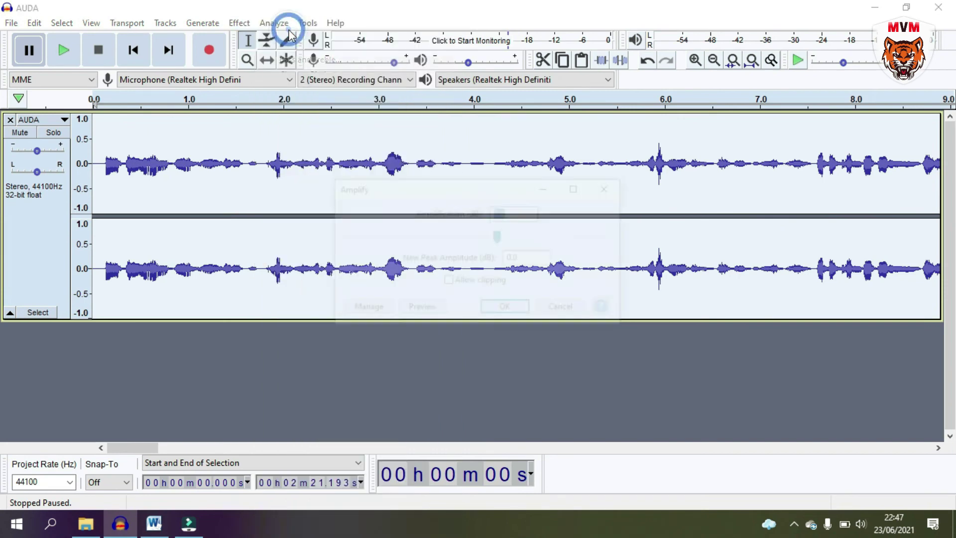
{"action": "left_click", "coordinate": [517, 215]}
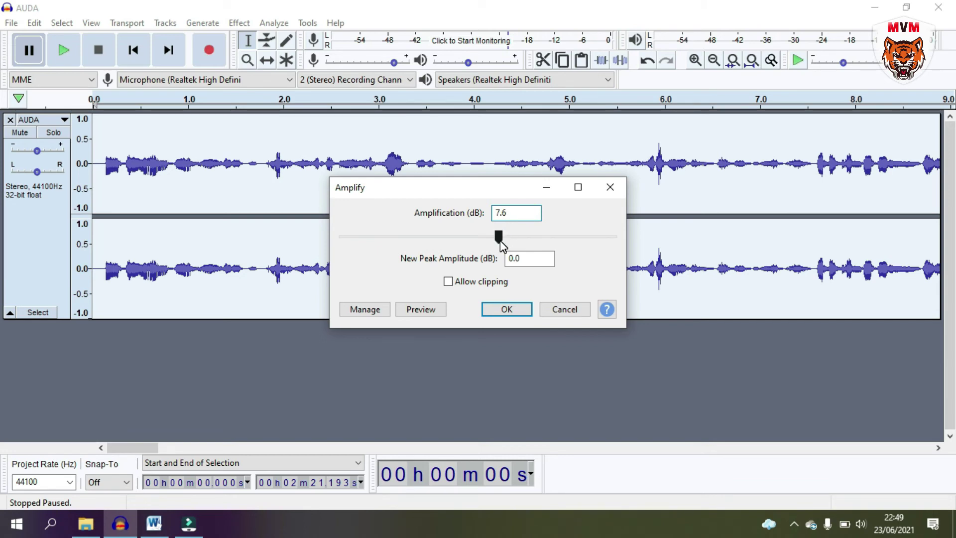
{"action": "left_click_drag", "start_coordinate": [500, 242], "coordinate": [495, 238]}
{"action": "left_click_drag", "start_coordinate": [489, 239], "coordinate": [516, 240]}
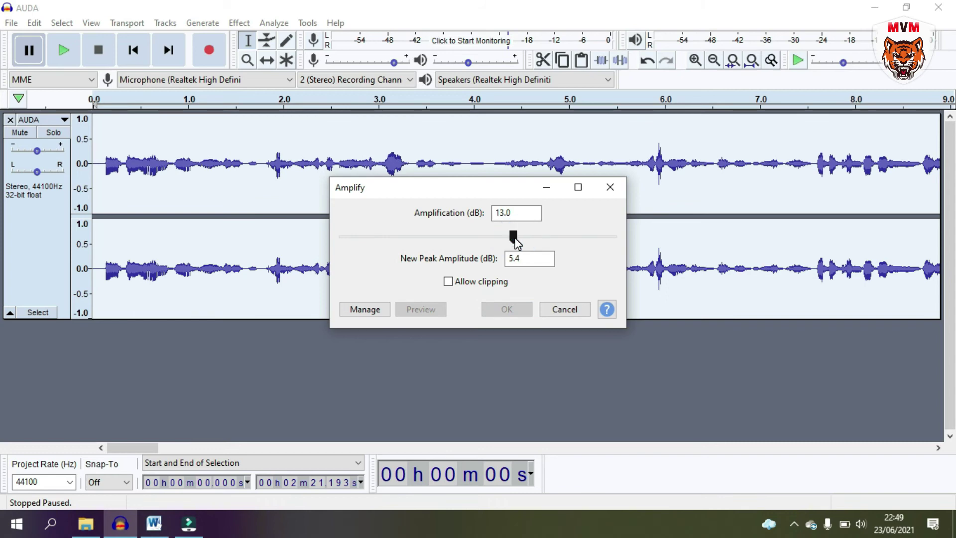
Step: Set the amplification to 7.6 dB and apply it to the entire track
{"action": "left_click", "coordinate": [521, 213]}
{"action": "key", "text": "BackSpace"}
{"action": "key", "text": "BackSpace"}
{"action": "key", "text": "BackSpace"}
{"action": "key", "text": "BackSpace"}
{"action": "type", "text": "7"}
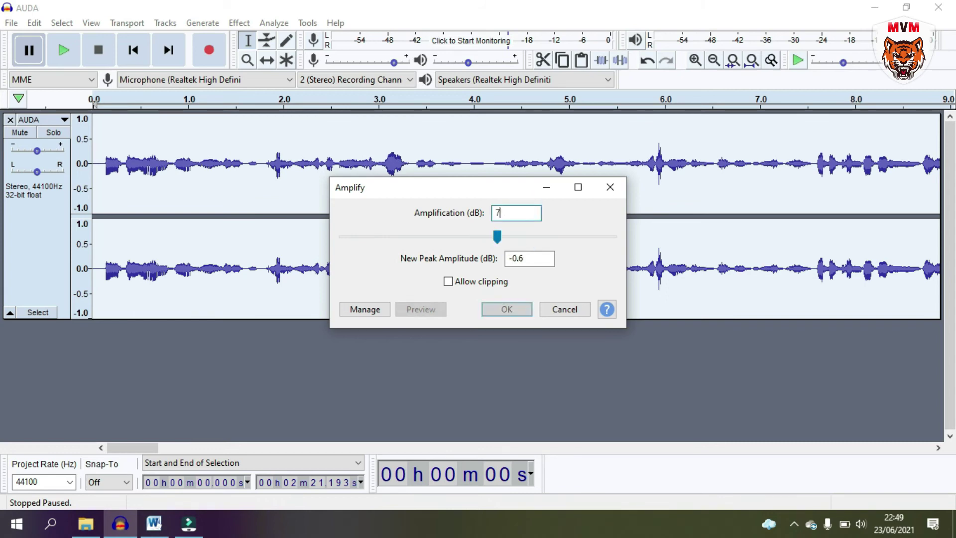
{"action": "type", "text": ".6"}
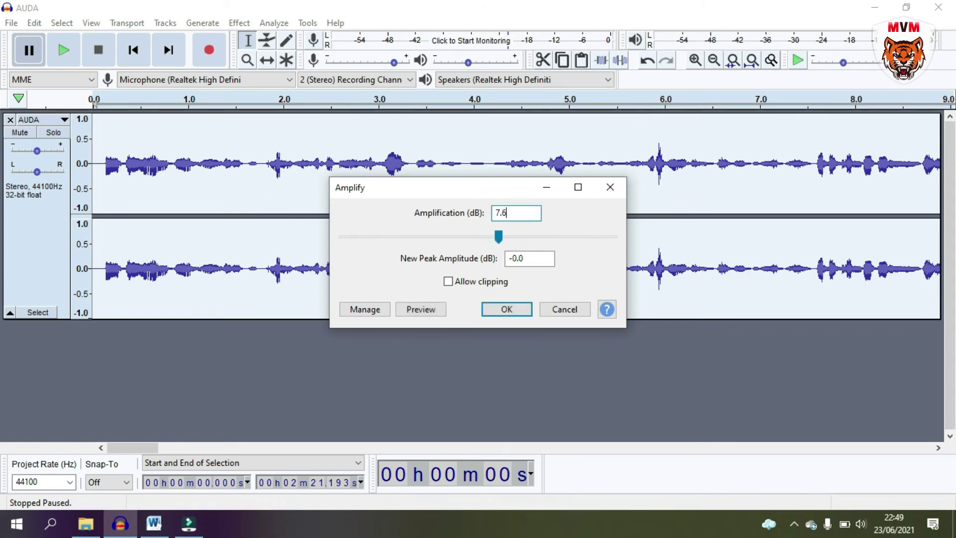
{"action": "left_click", "coordinate": [507, 309]}
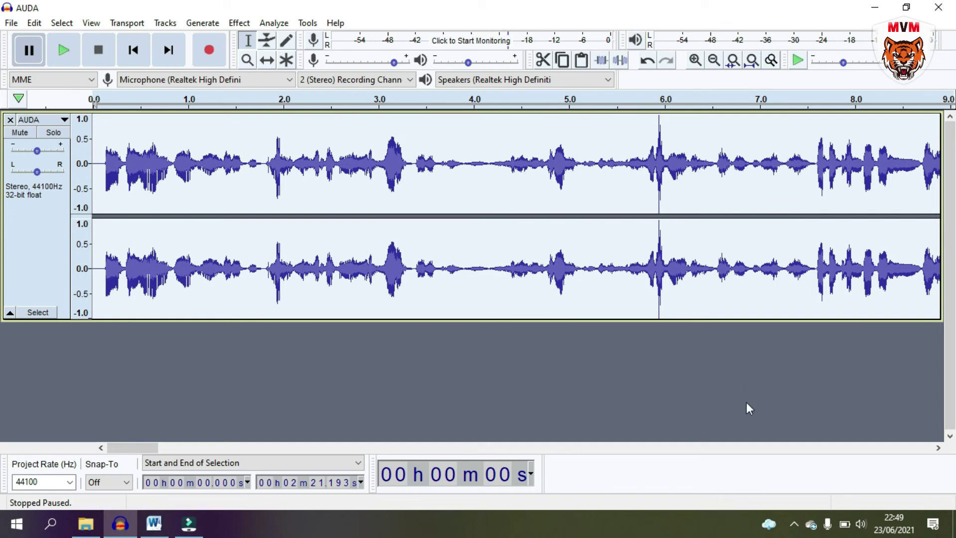
Step: Play the first few seconds of the amplified track, stop playback and clear the track selection
{"action": "left_click", "coordinate": [63, 54]}
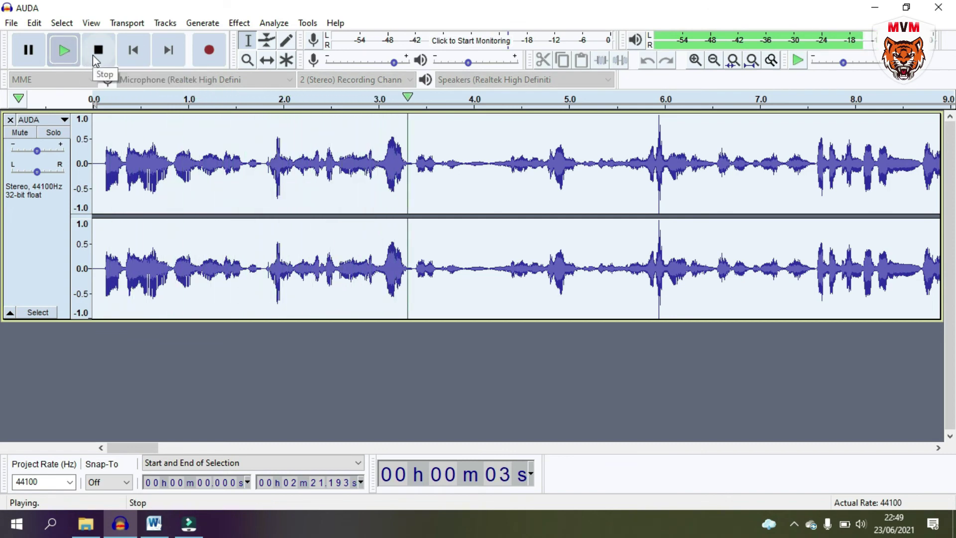
{"action": "left_click", "coordinate": [98, 59]}
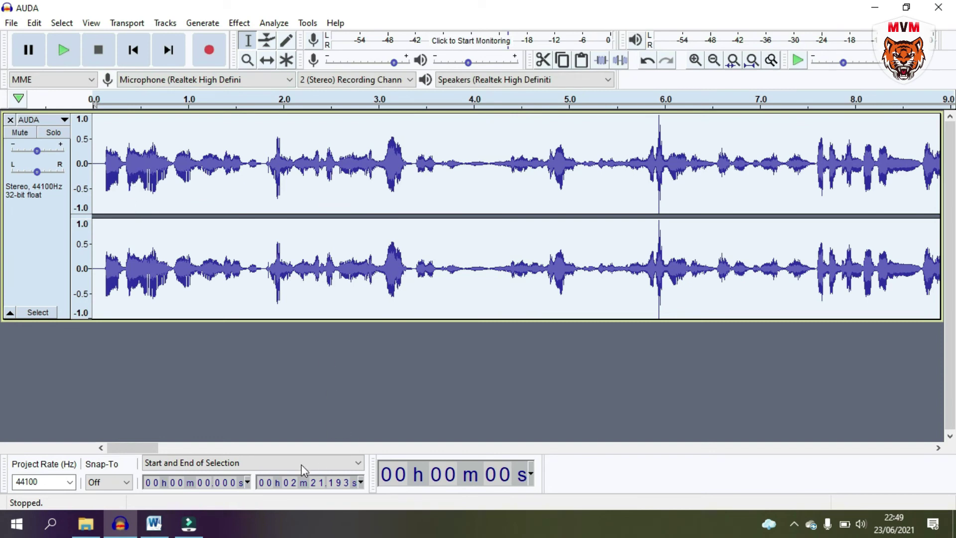
{"action": "left_click", "coordinate": [370, 359]}
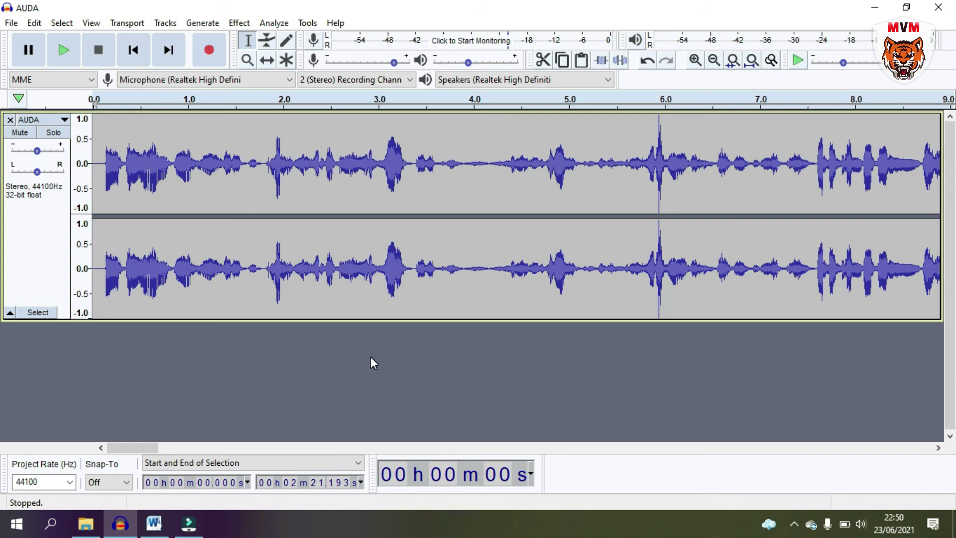
{"action": "left_click", "coordinate": [240, 24]}
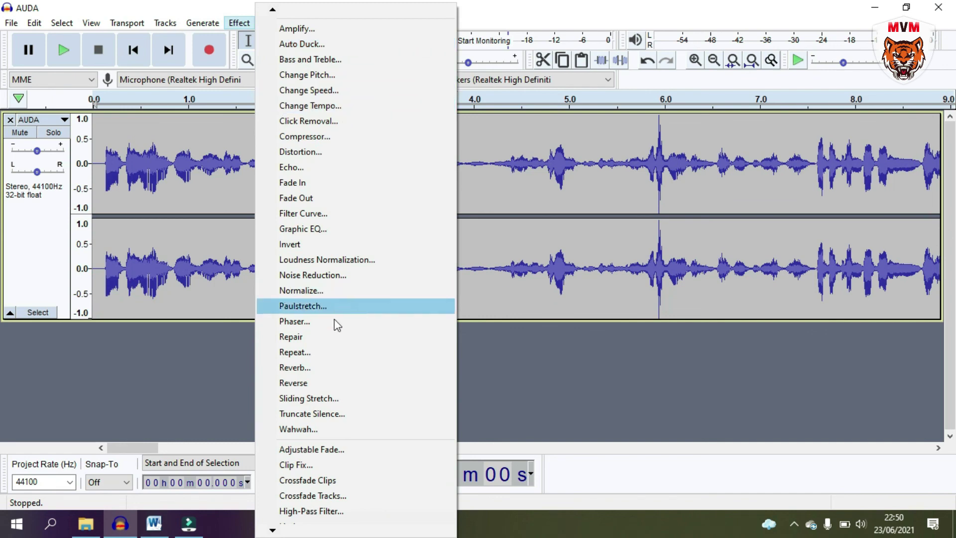
{"action": "left_click", "coordinate": [517, 351]}
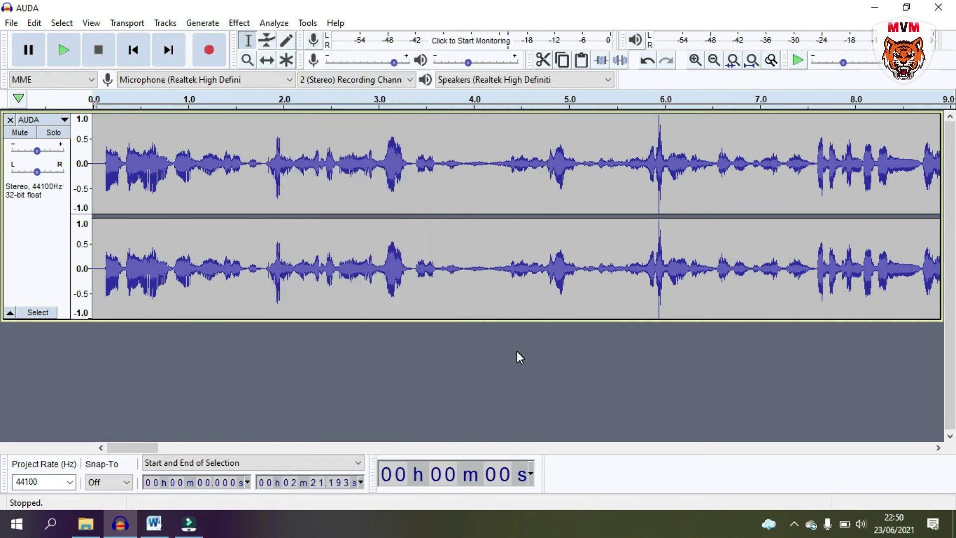